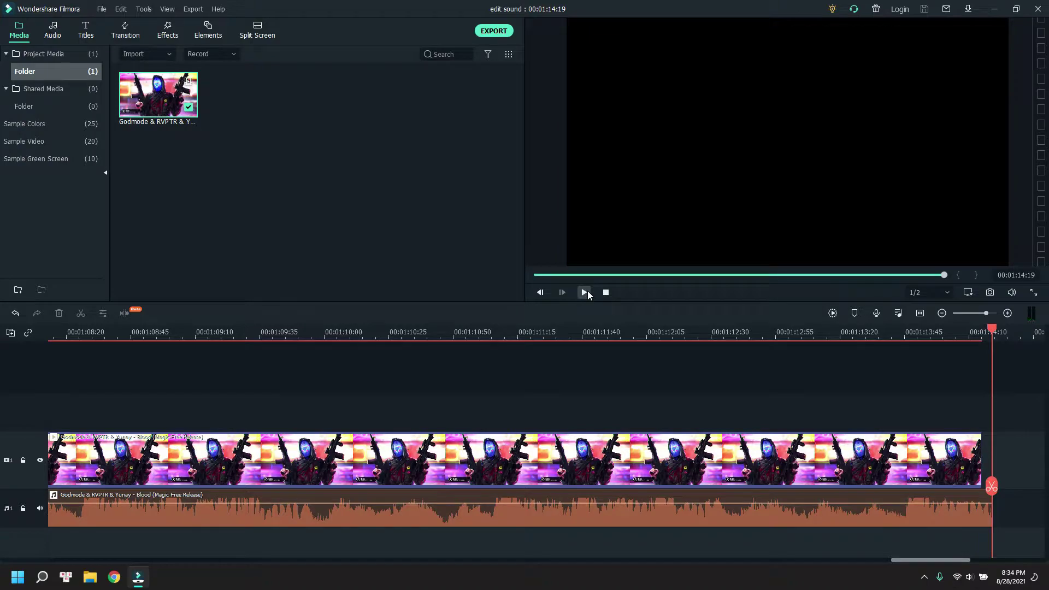
right_click(789, 502)
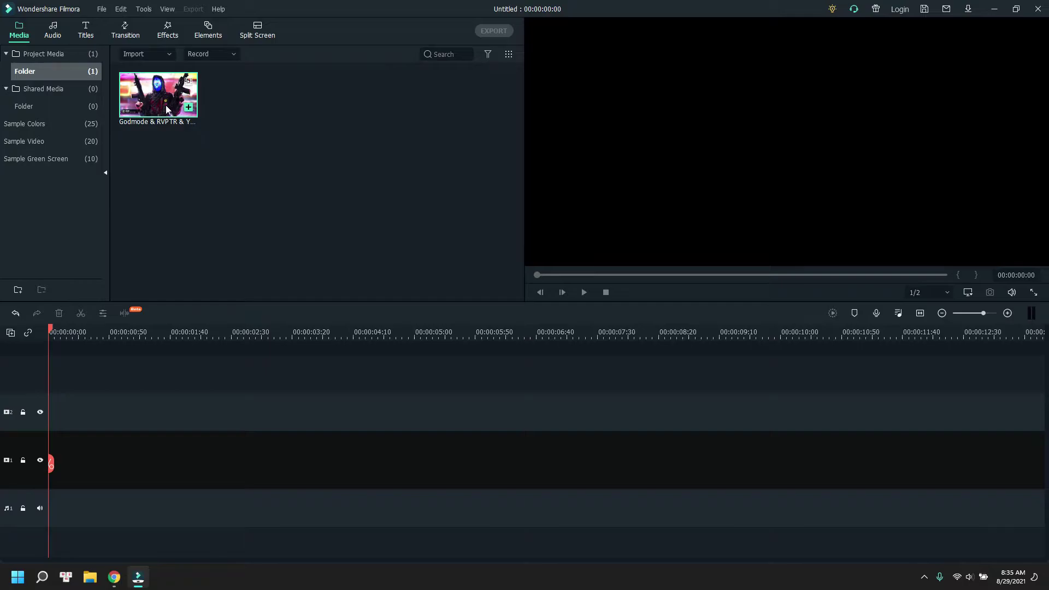
Check the resolution and frame rate in the imported video clip's properties.
right_click(166, 105)
left_click(190, 325)
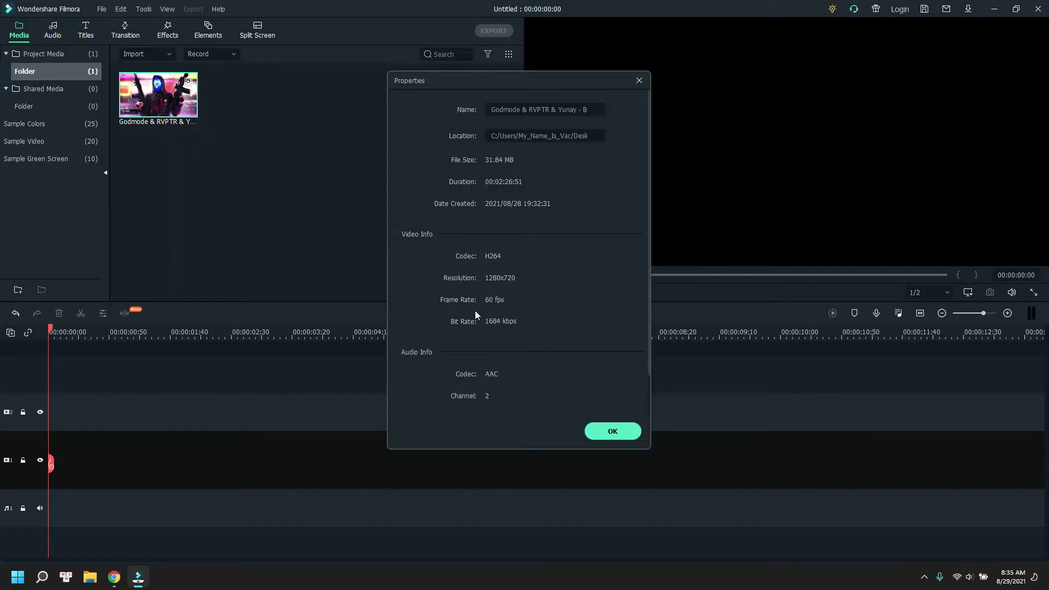
left_click(611, 435)
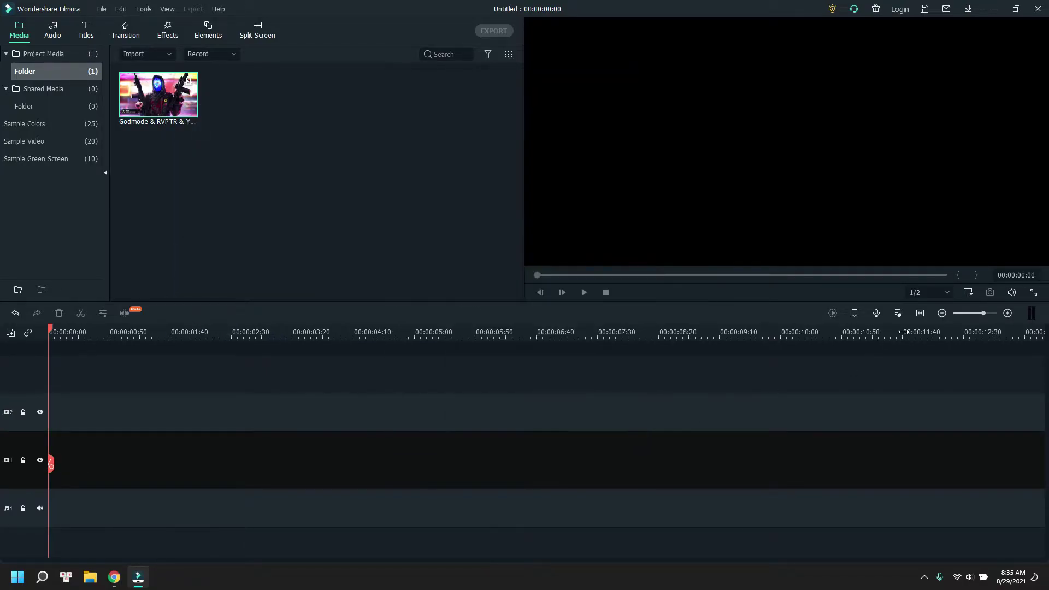
Set the project frame rate to 60 fps in the project settings.
left_click(968, 294)
left_click(958, 307)
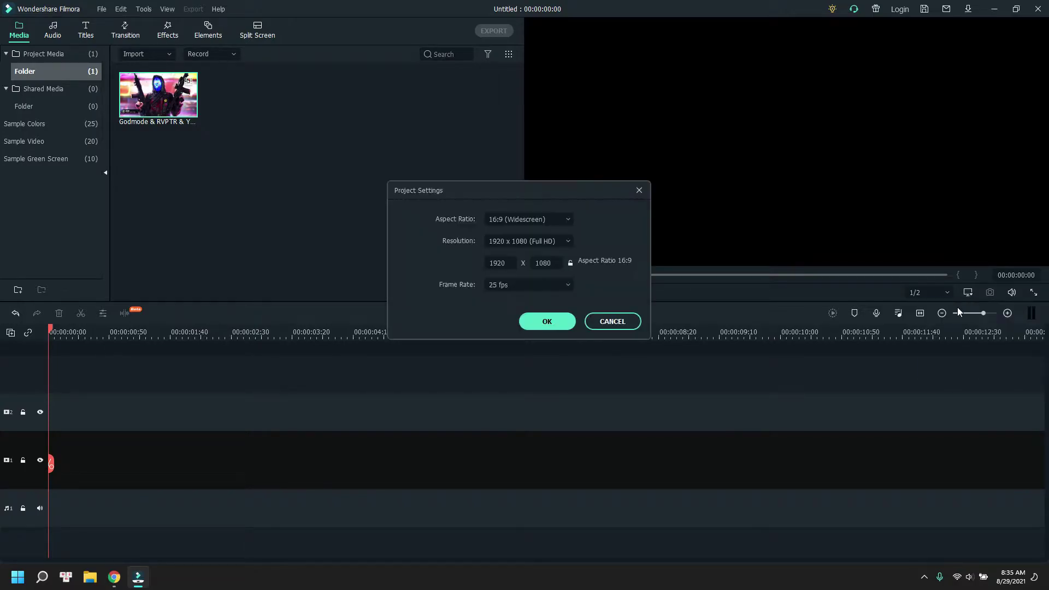
left_click(523, 284)
left_click(508, 424)
left_click(546, 323)
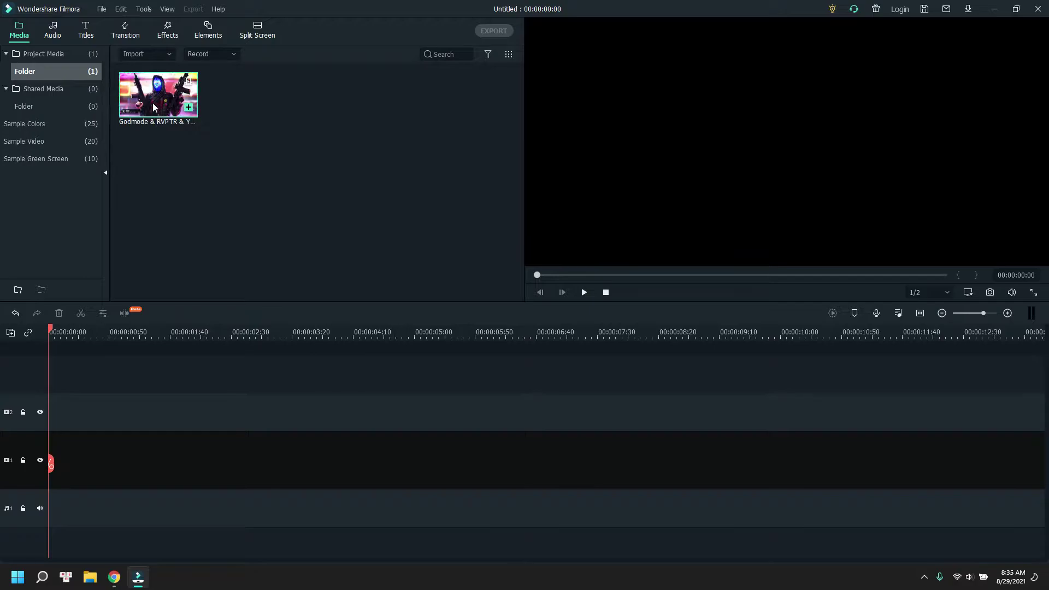
Place the imported clip at the start of video track 1, keeping the 1920 x 1080 60fps project settings.
left_click_drag(132, 333, 47, 474)
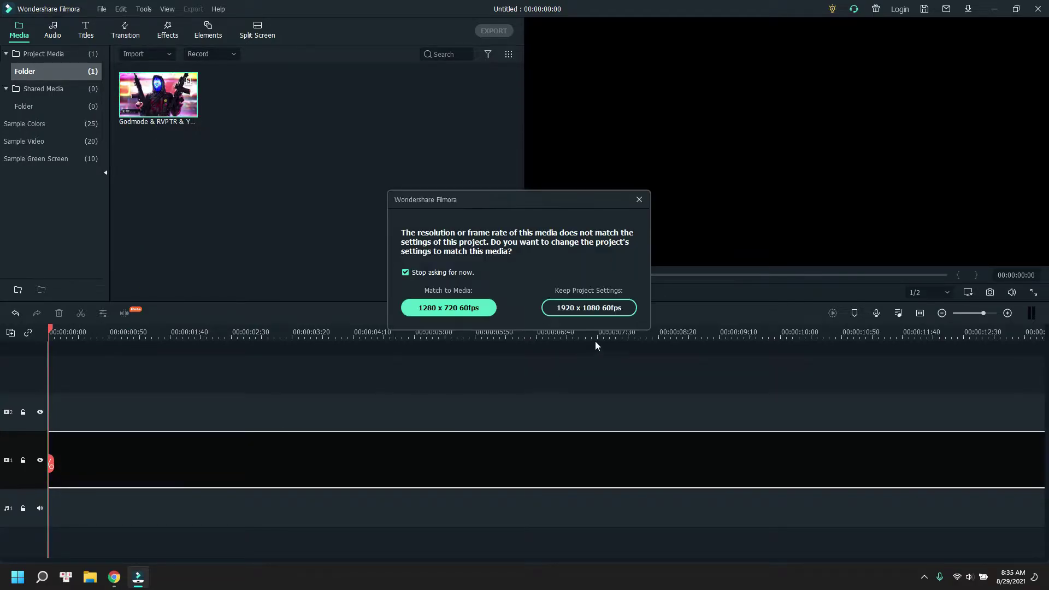
left_click(598, 308)
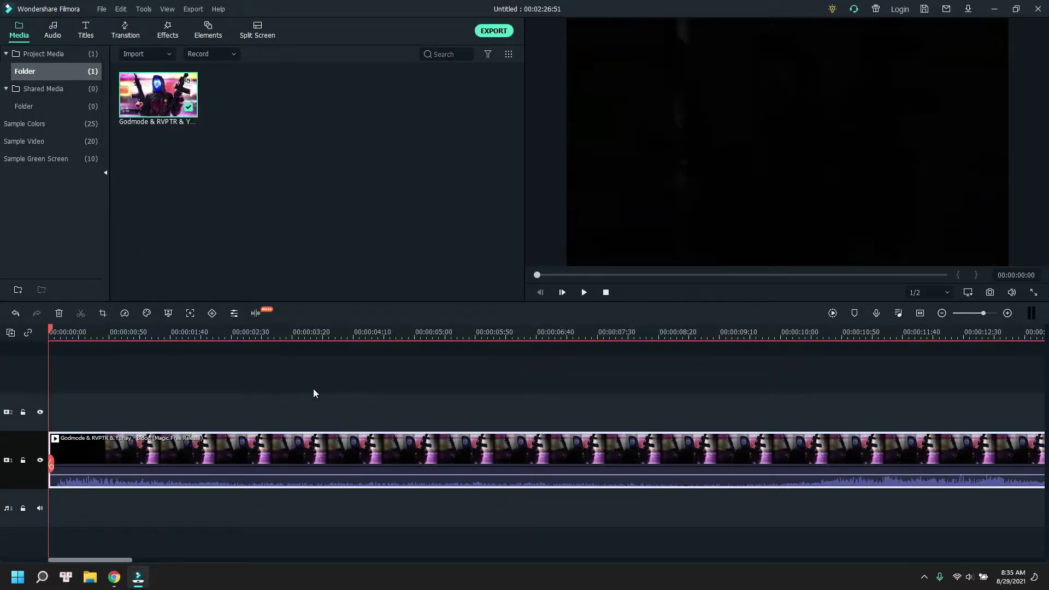
Play through the clip's intro, split it at 00:00:11:07 and delete the part before the cut.
left_click(141, 335)
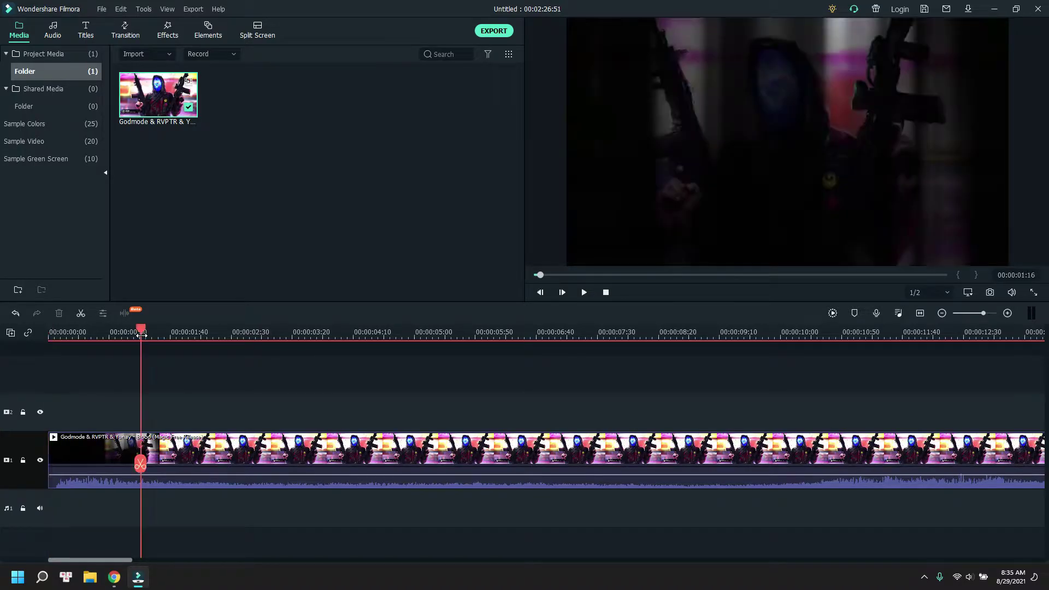
key("space")
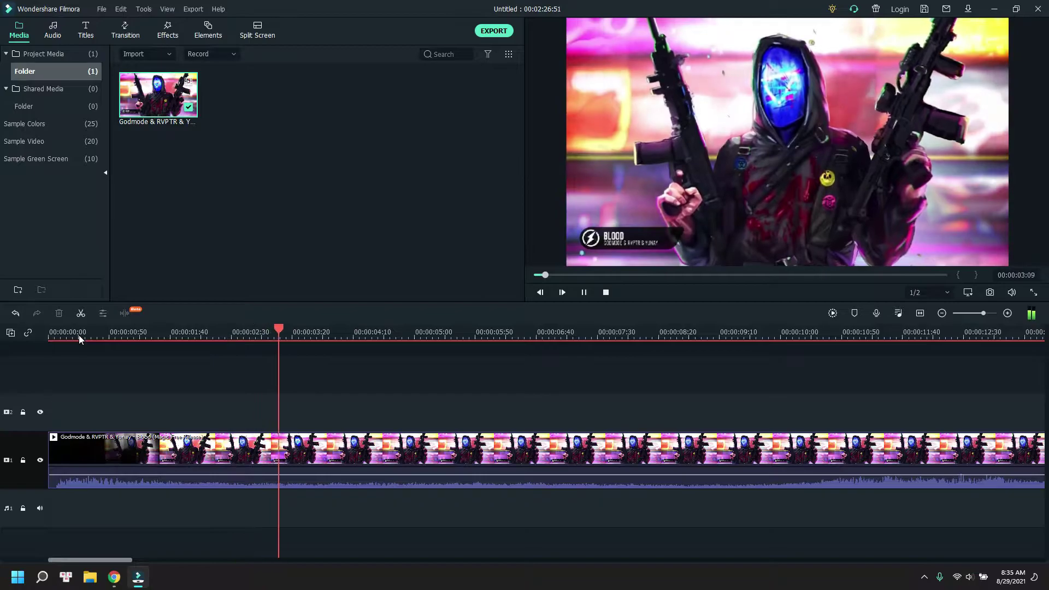
left_click(917, 312)
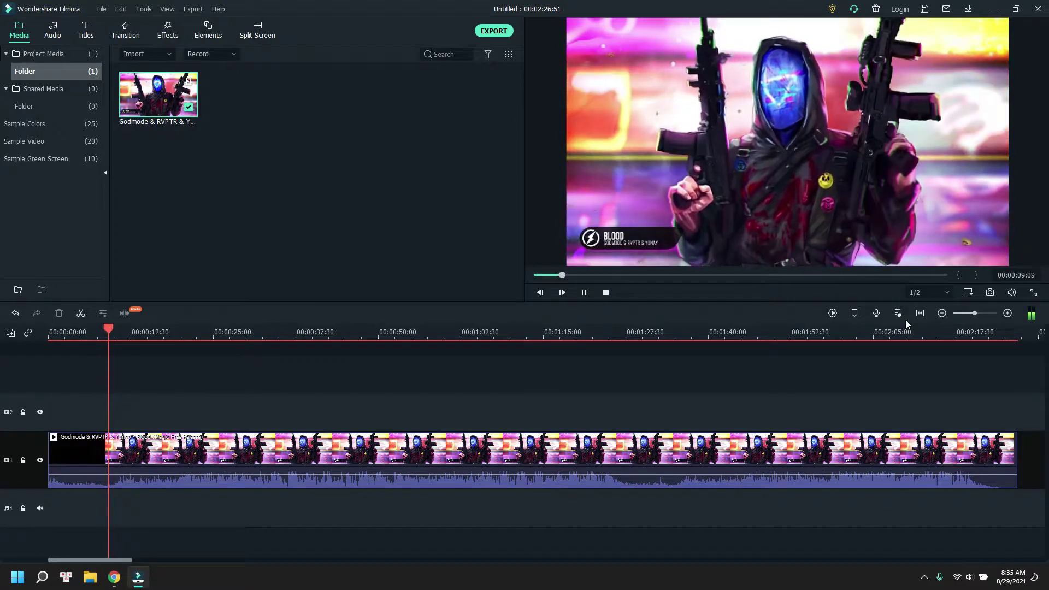
key("space")
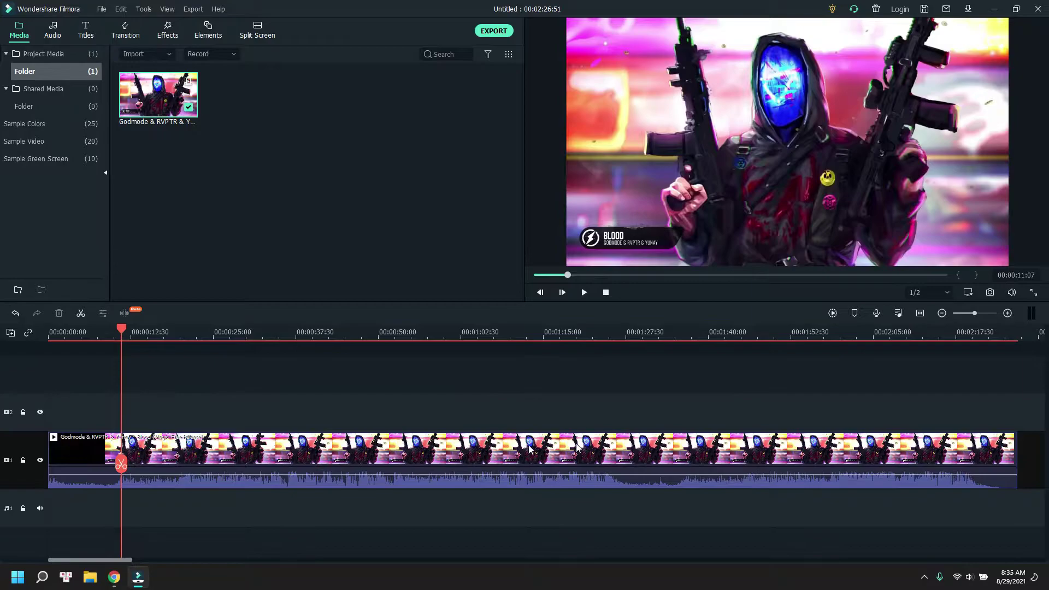
left_click(123, 466)
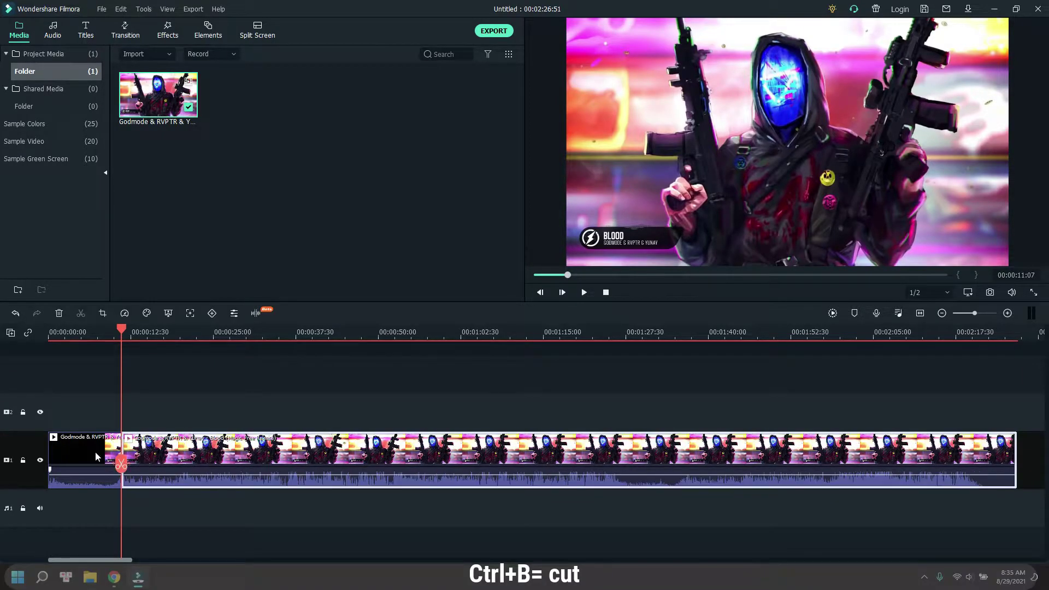
left_click(94, 451)
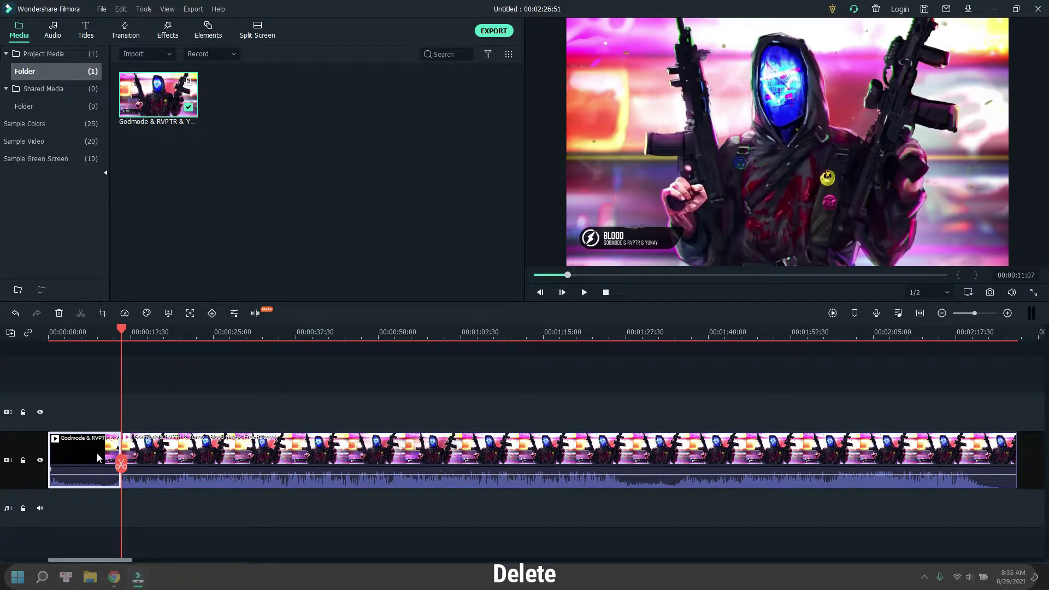
key("Delete")
Set the preview playback quality to Full.
left_click(927, 294)
left_click(922, 313)
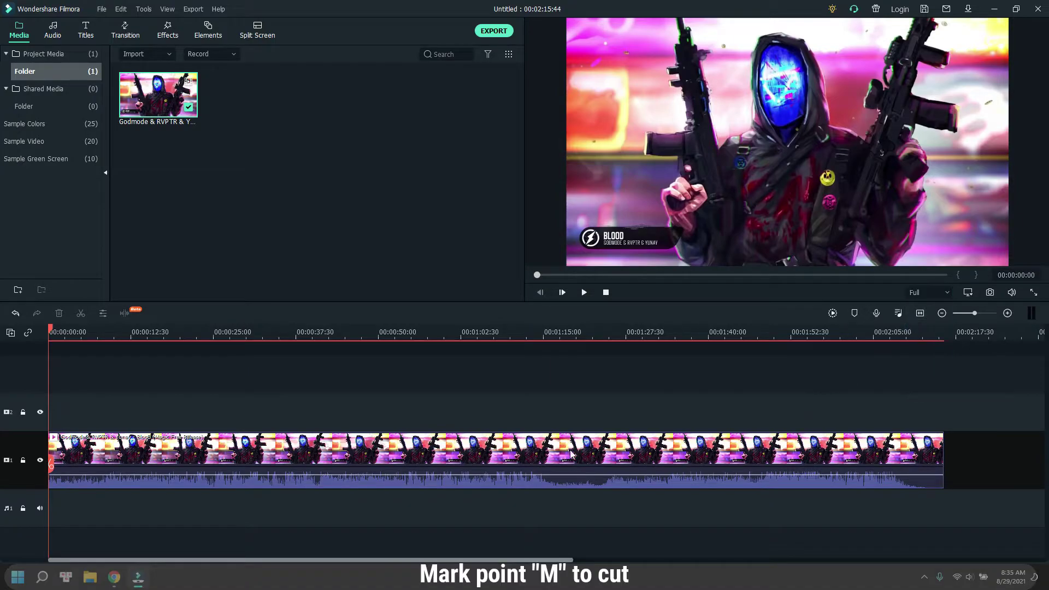
Play the trimmed clip and add timeline markers at 00:00:09:52 and about 00:00:21.
key("space")
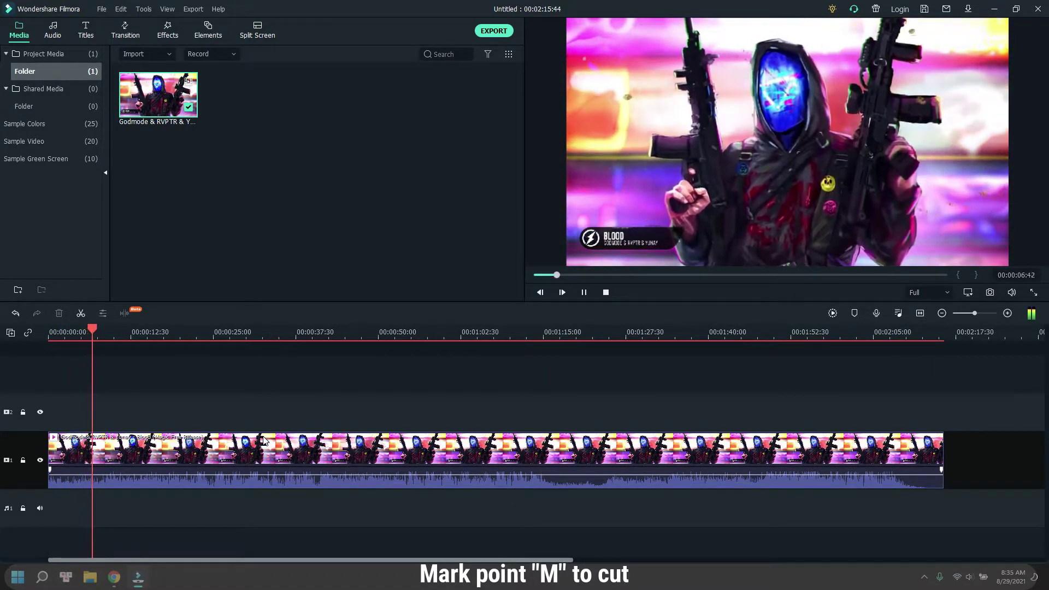
key("space")
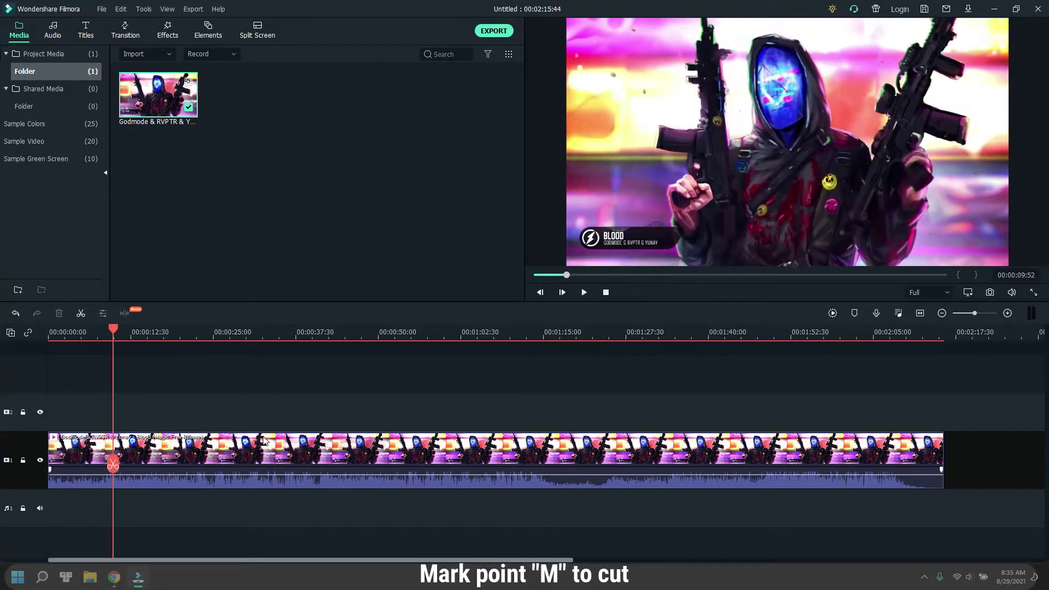
key("space")
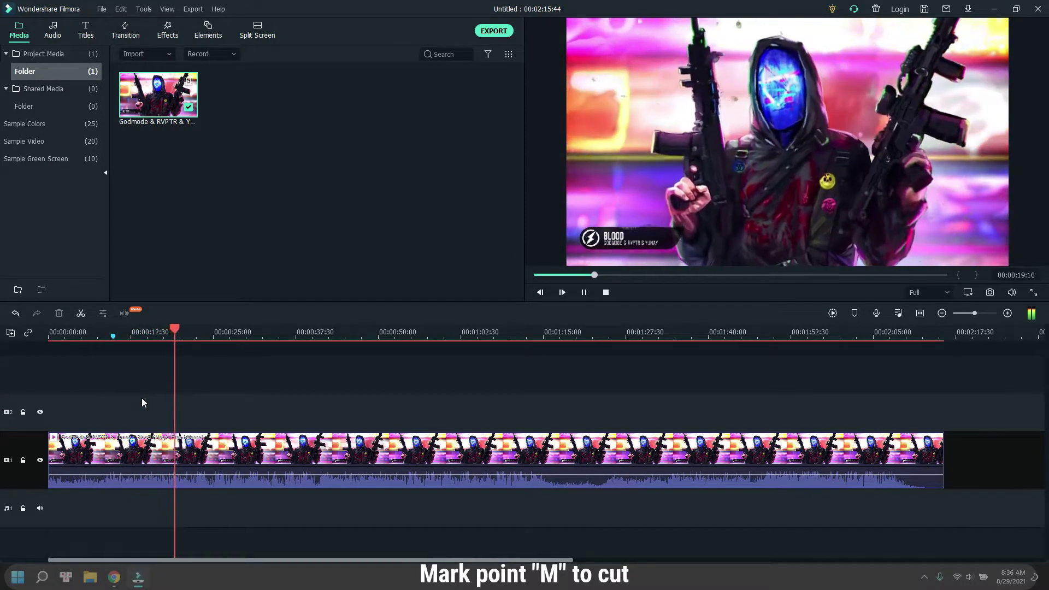
key("space")
key("space")
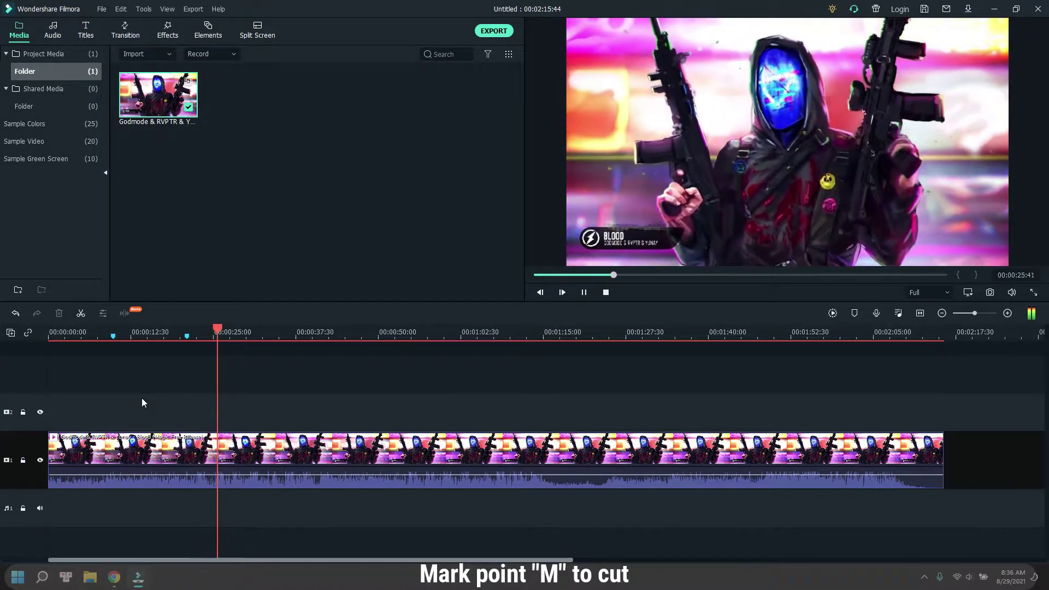
Split the clip at 00:00:29:15 and delete everything after the cut.
key("space")
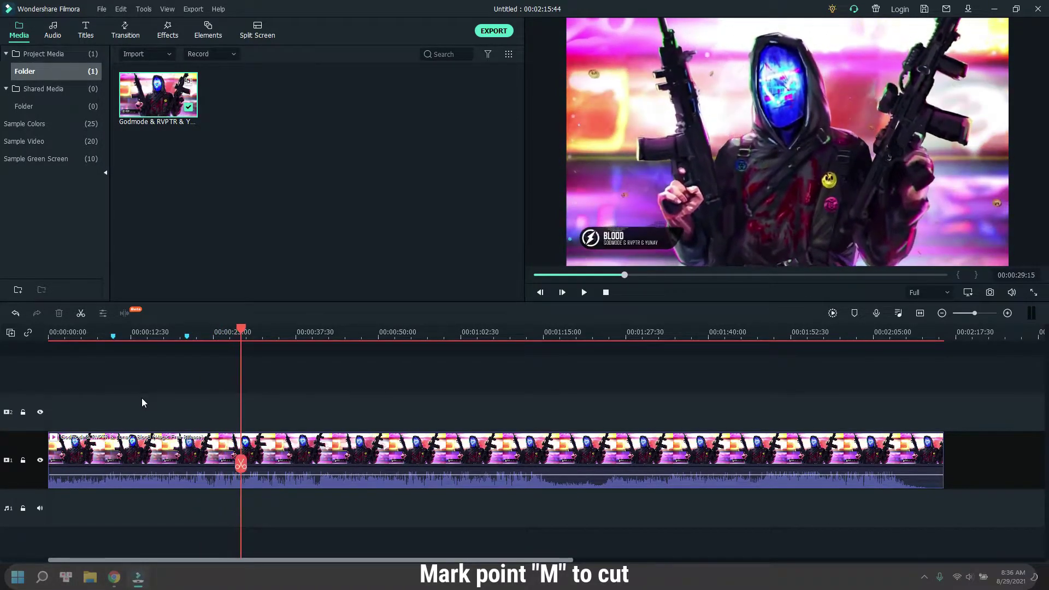
left_click(240, 465)
key("Delete")
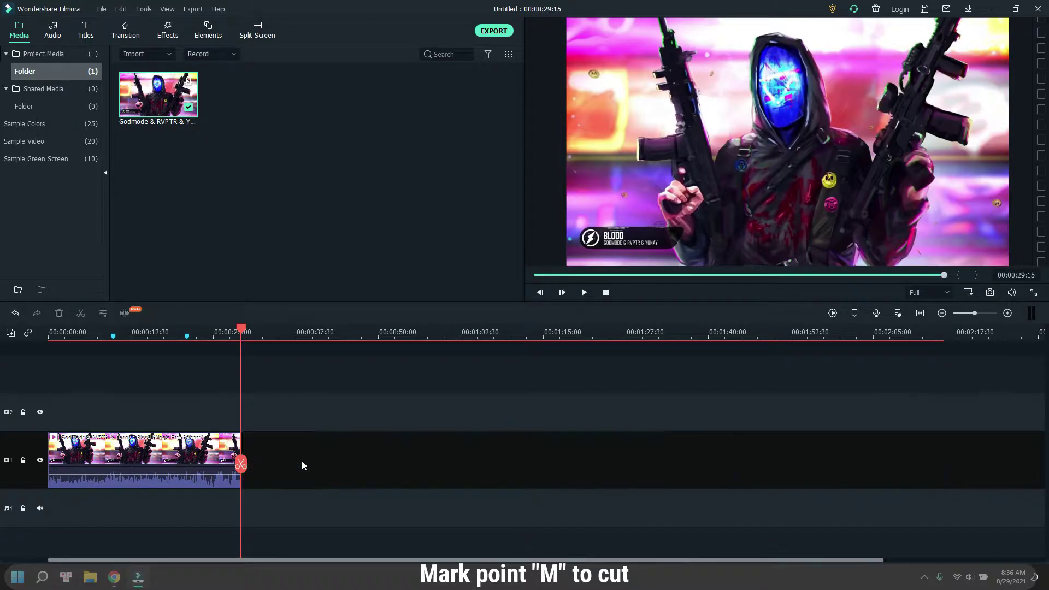
left_click(920, 313)
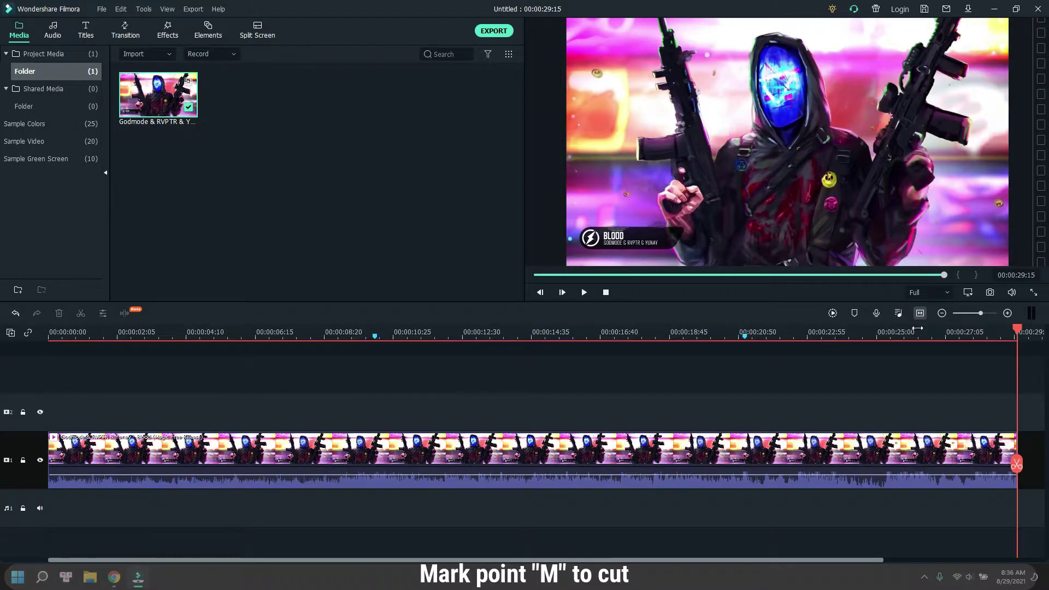
Detach the audio from the video clip and lock video track 1.
left_click(375, 335)
left_click(317, 463)
right_click(316, 463)
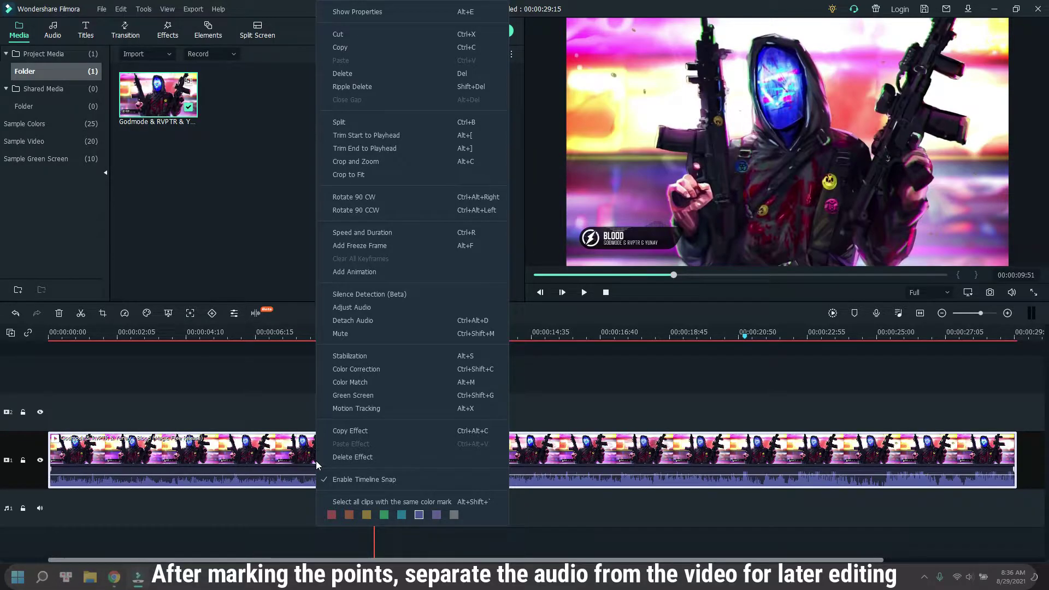
left_click(359, 320)
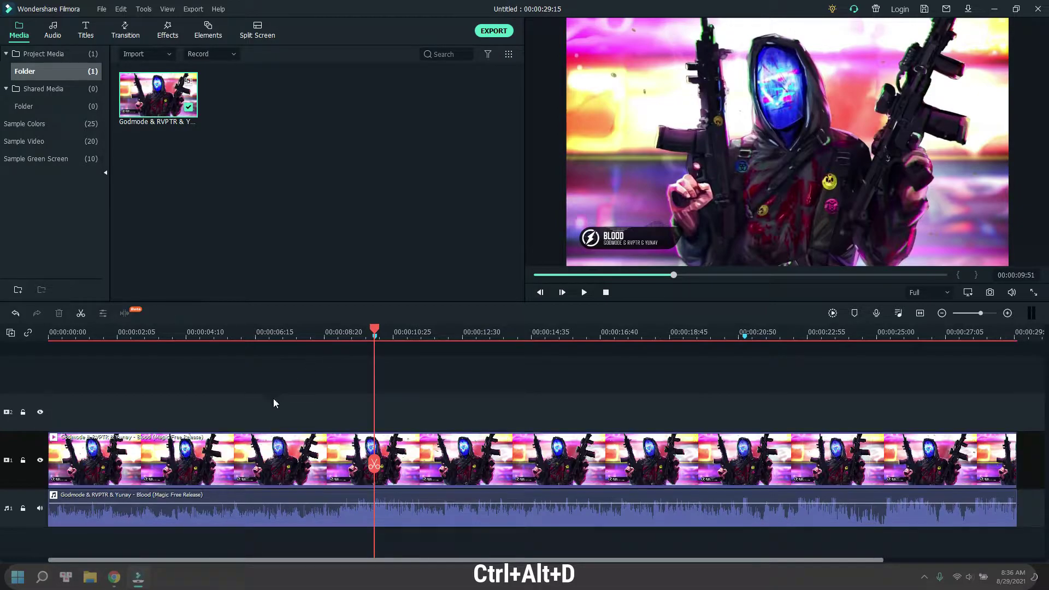
left_click_drag(229, 454, 200, 465)
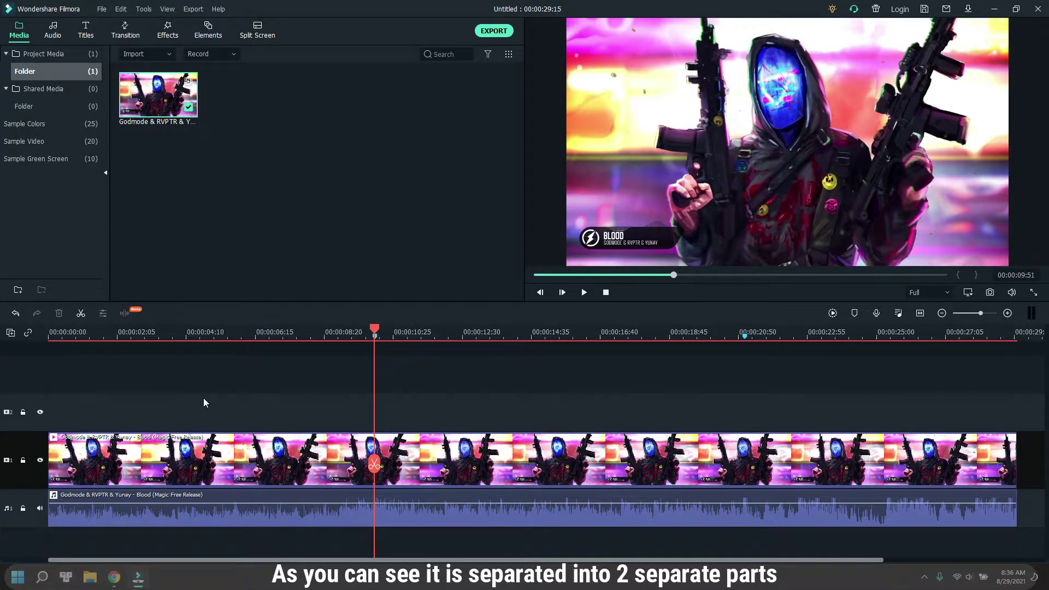
left_click(228, 507)
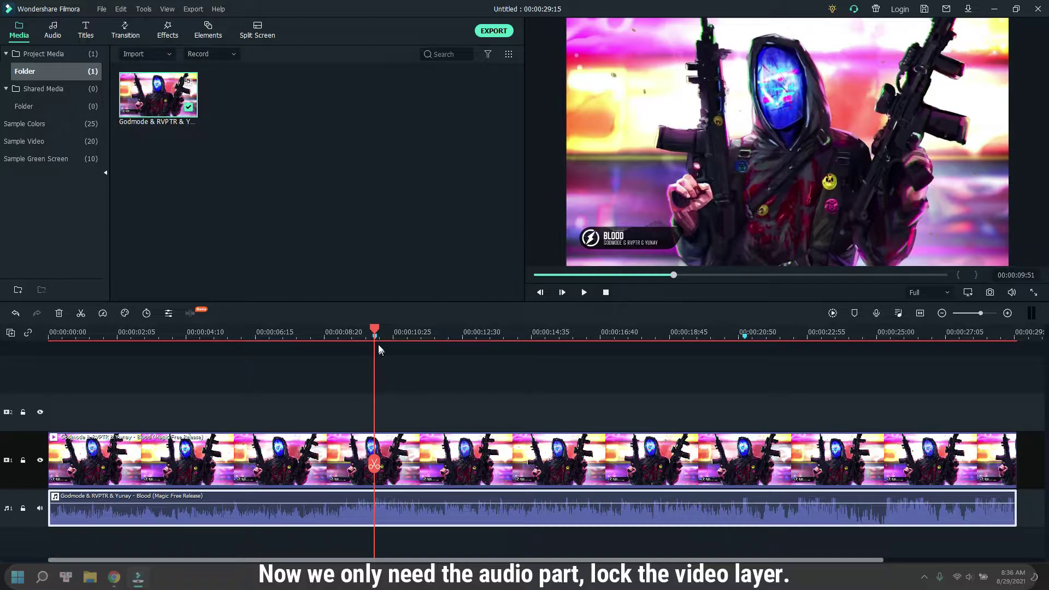
left_click(23, 461)
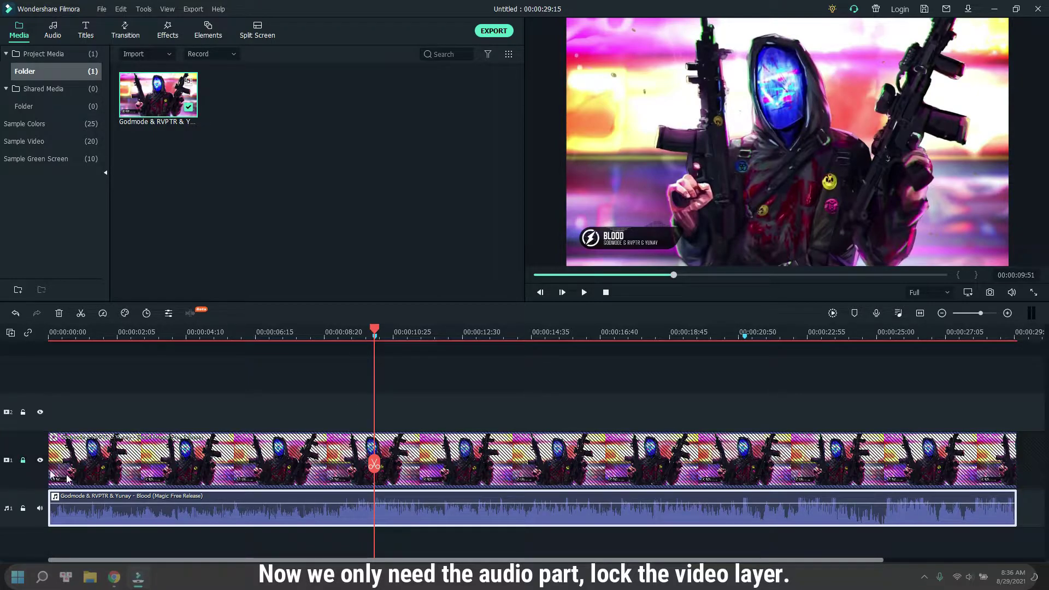
Split the detached audio at the first marker and give the section after the cut a yellow color mark.
left_click(379, 470)
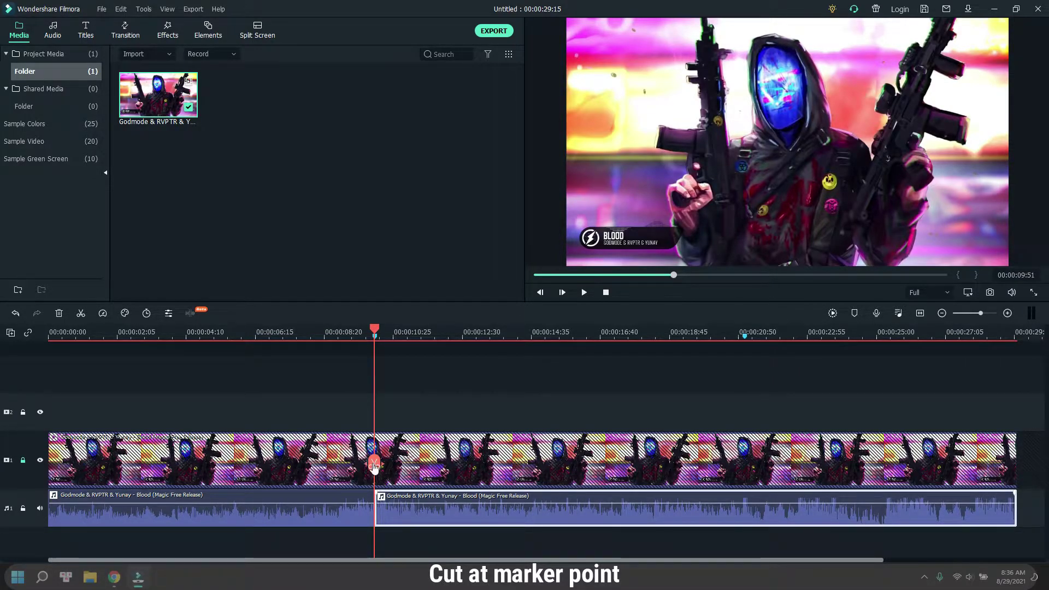
right_click(415, 510)
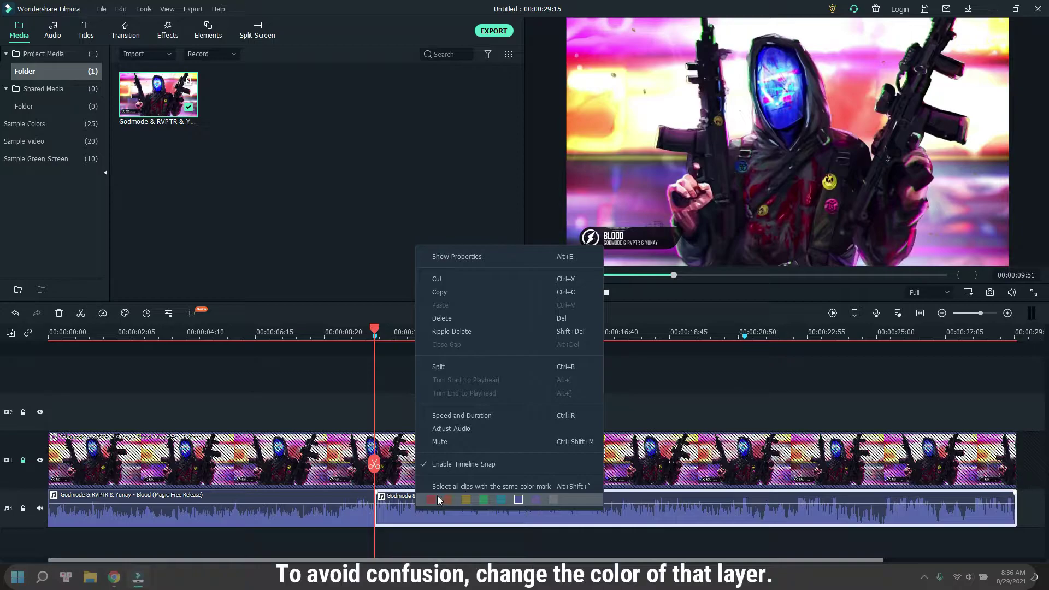
left_click(466, 498)
Play the start of the first audio section and add a timeline marker at 00:00:00:50.
left_click(310, 514)
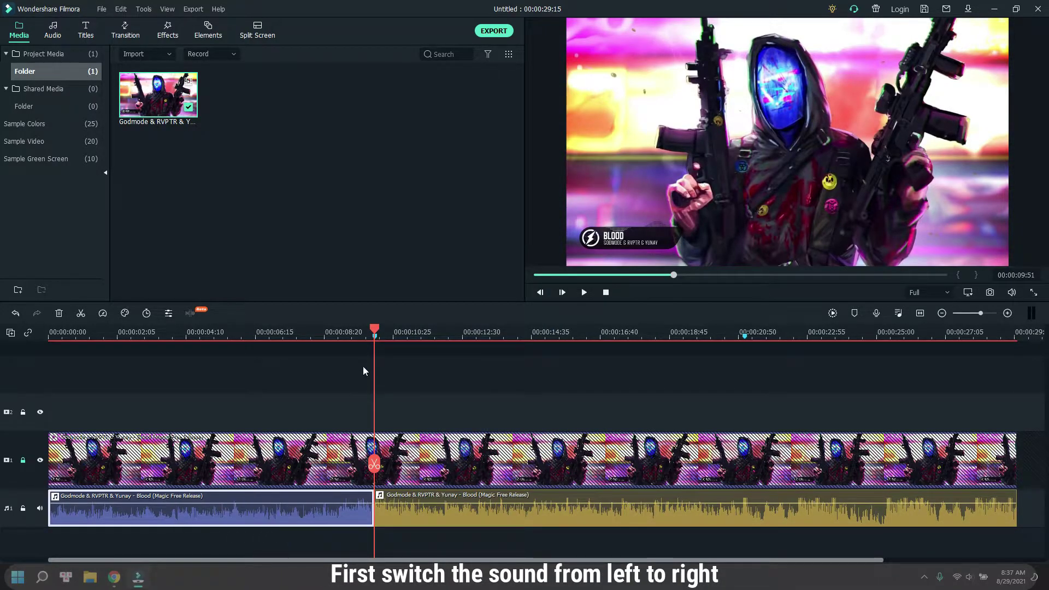
left_click_drag(374, 334, 38, 370)
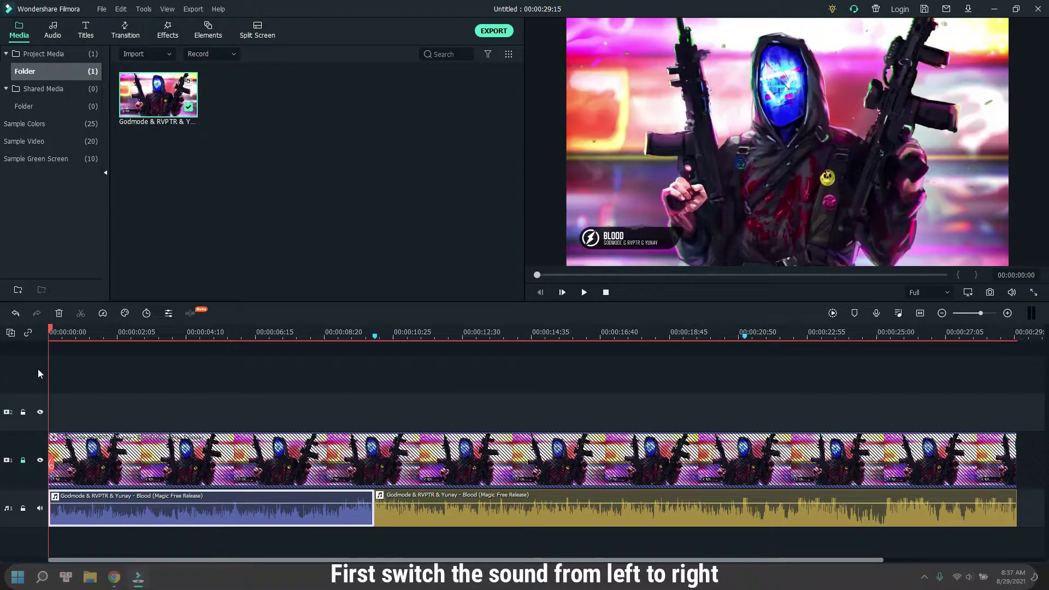
key("space")
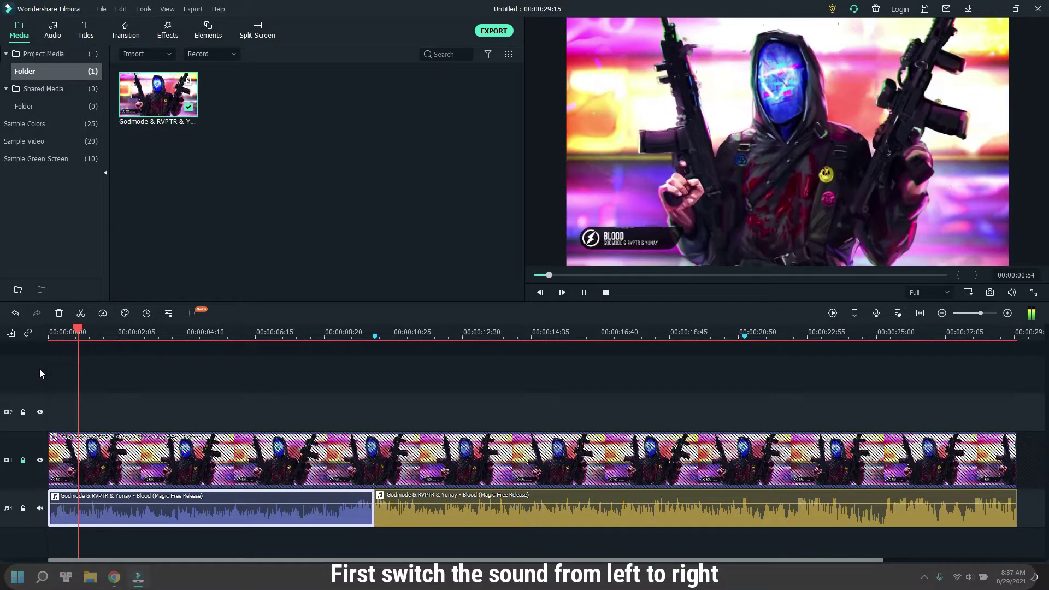
key("space")
left_click(76, 329)
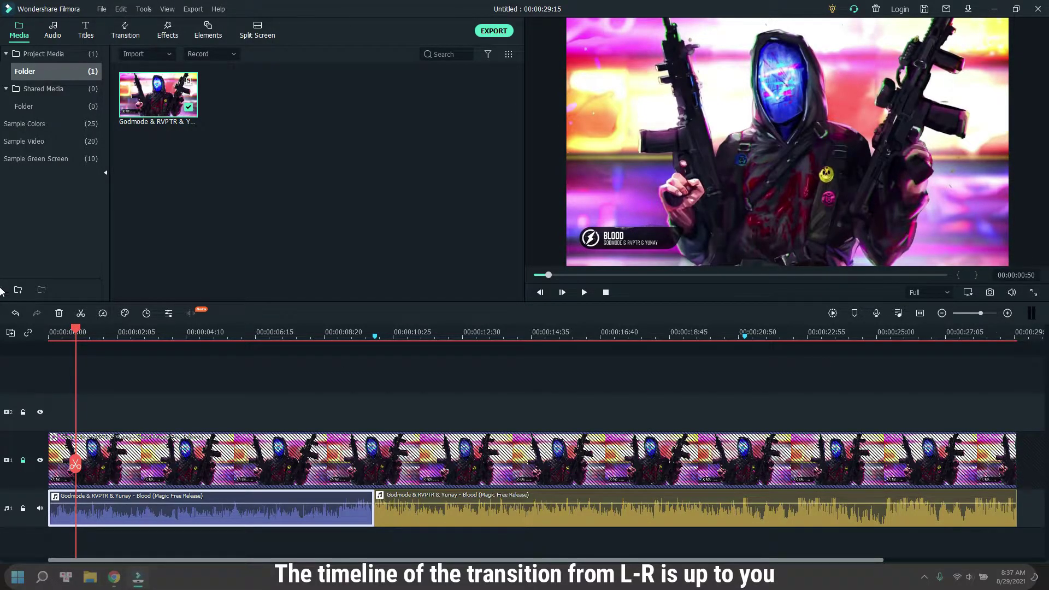
left_click(173, 387)
scroll(173, 387, "up", 3)
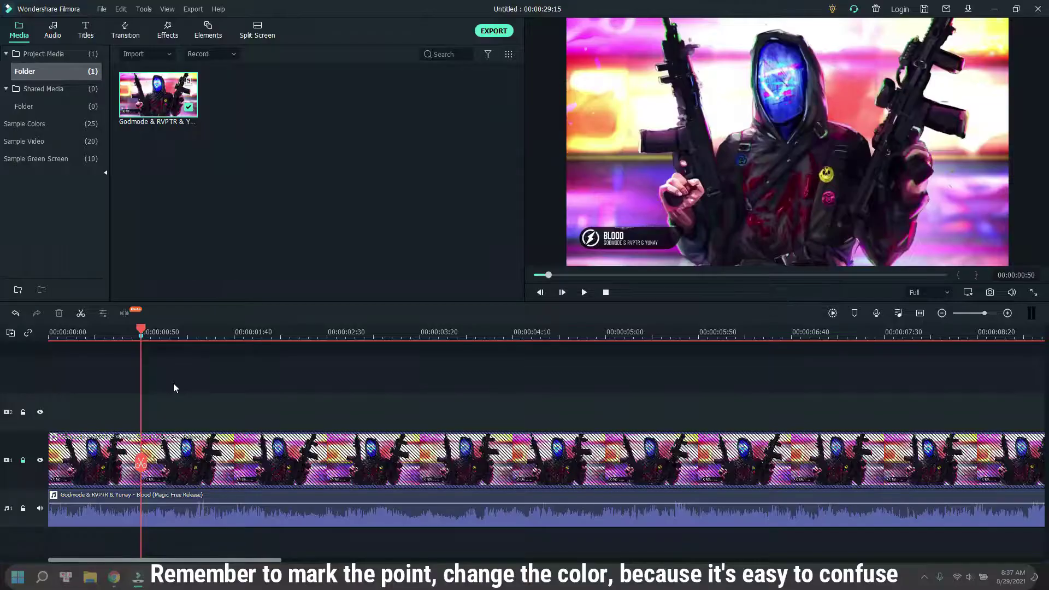
Add timeline markers at 00:00:01:40, 00:00:02:30, 00:00:03:20, 00:00:04:10 and 00:00:05:00.
left_click(235, 331)
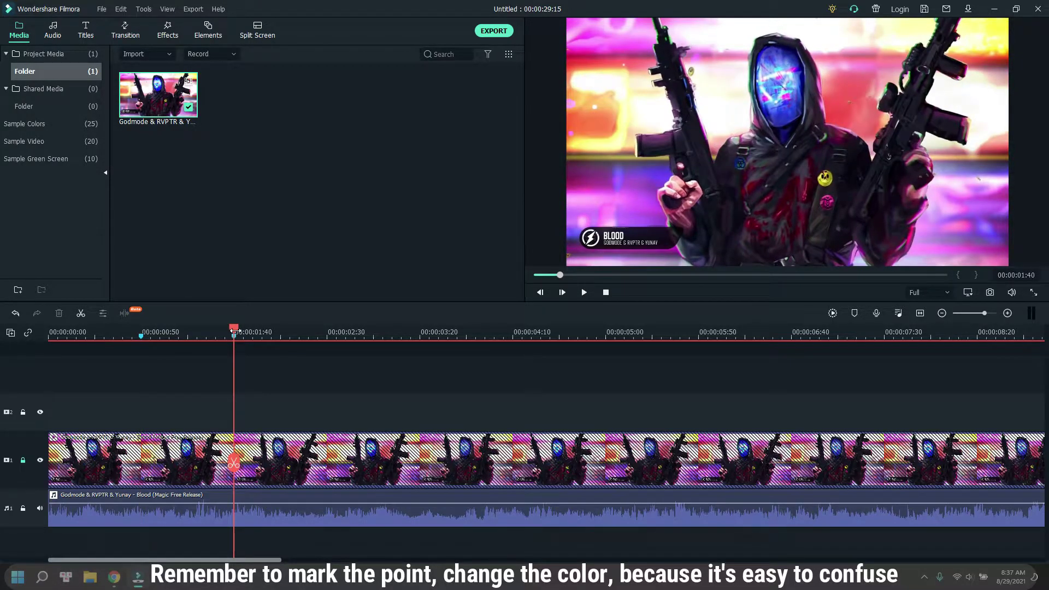
left_click(328, 334)
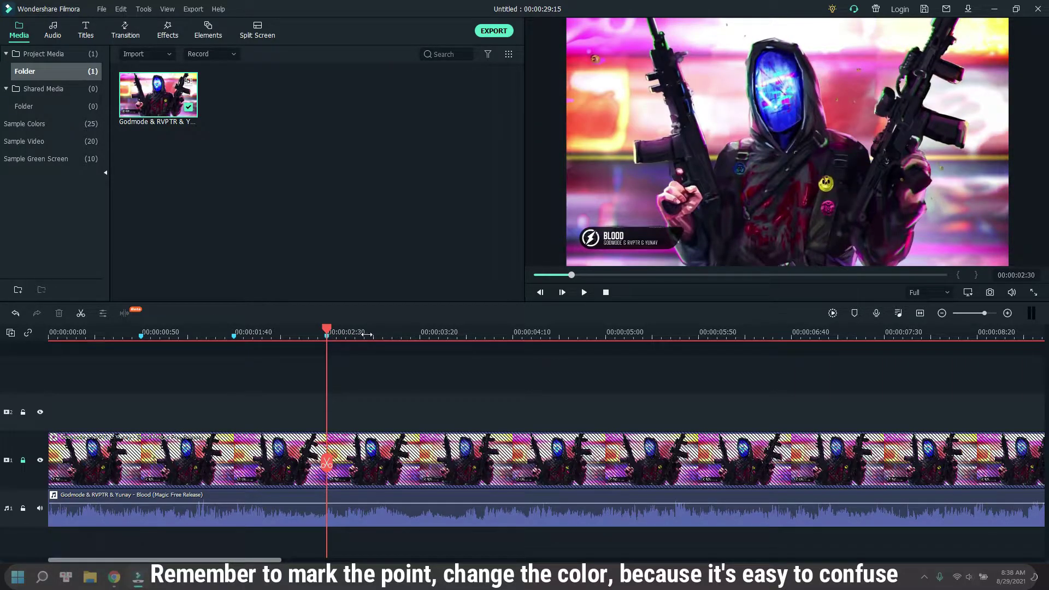
left_click(419, 333)
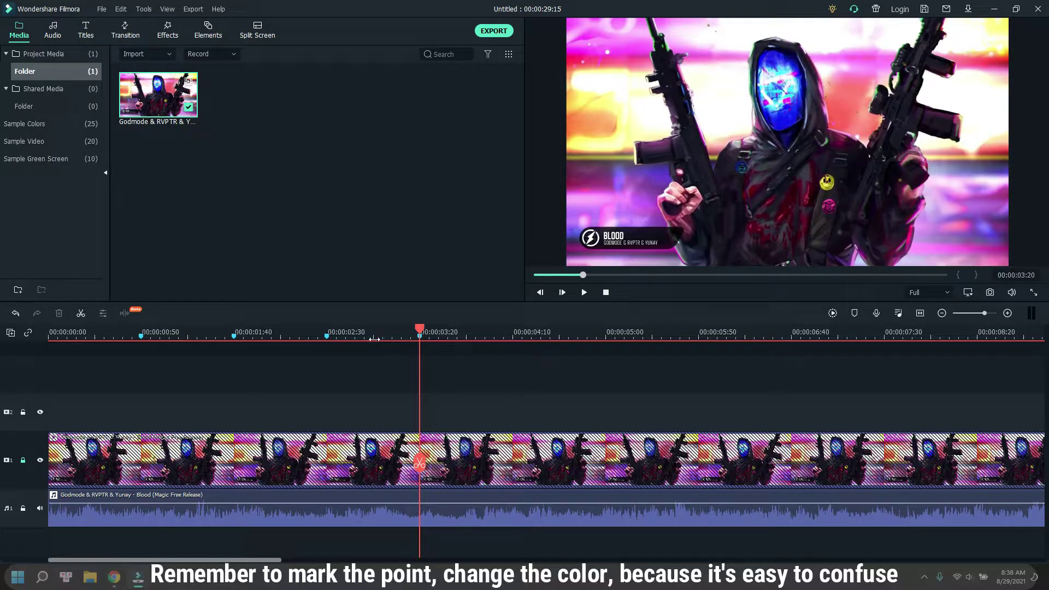
left_click(512, 334)
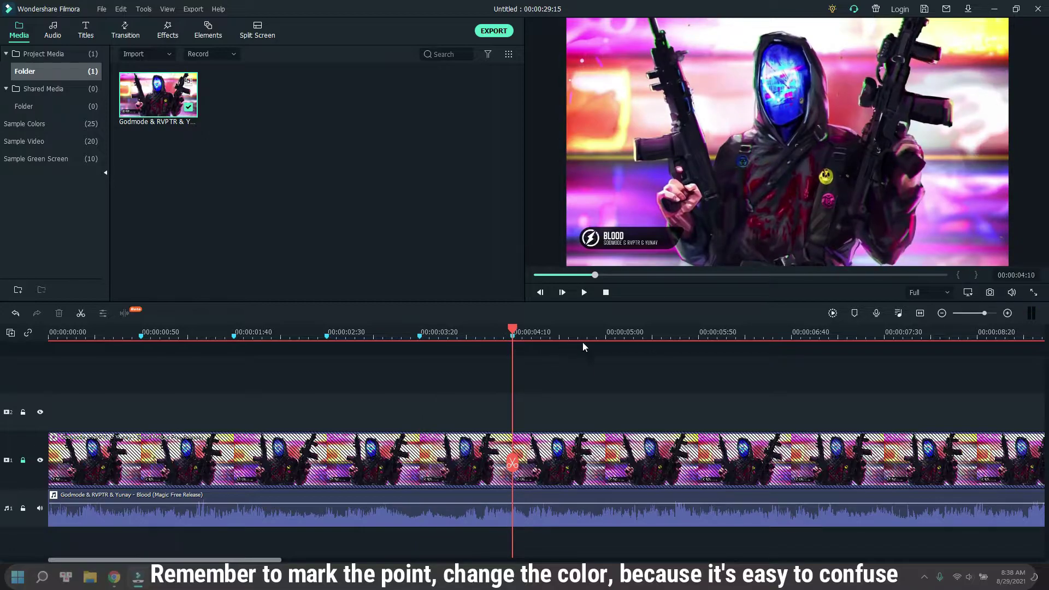
left_click(605, 333)
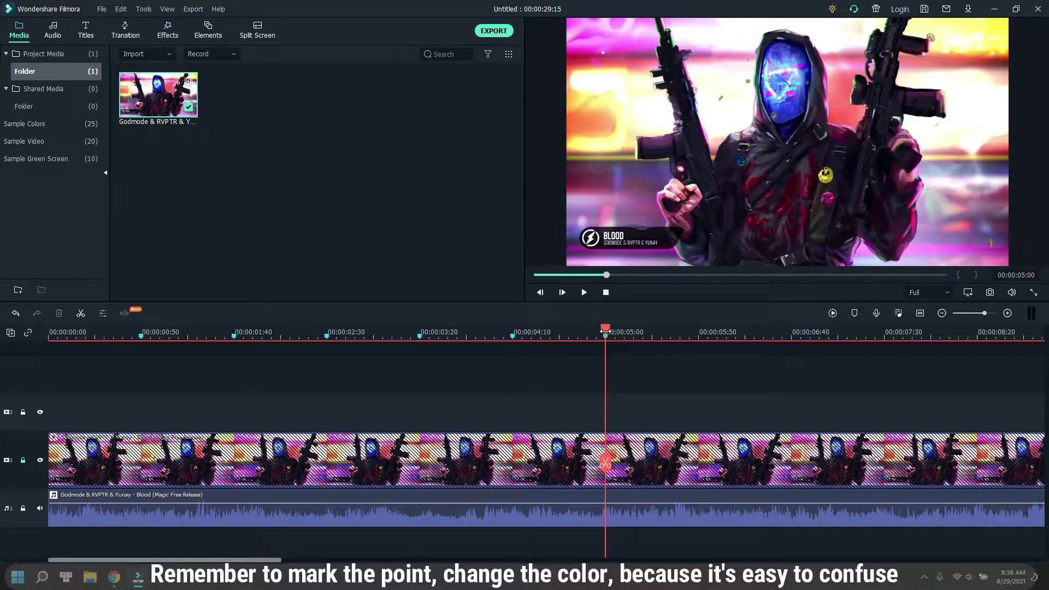
Add timeline markers at 00:00:05:50, 00:00:06:40, 00:00:07:30 and 00:00:08:20.
left_click(699, 332)
left_click_drag(735, 377, 404, 397)
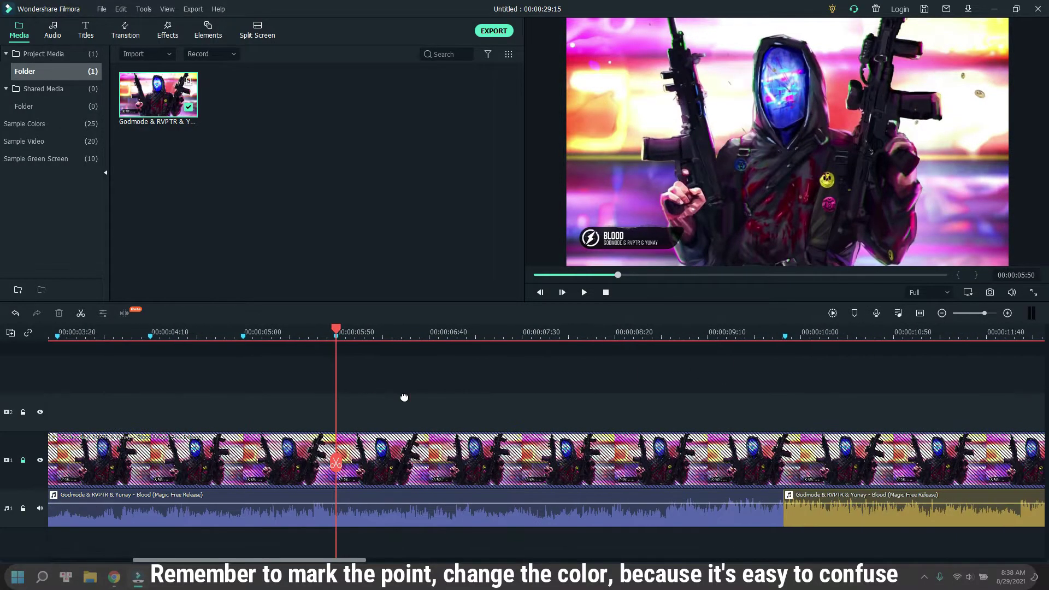
left_click(428, 332)
key("m")
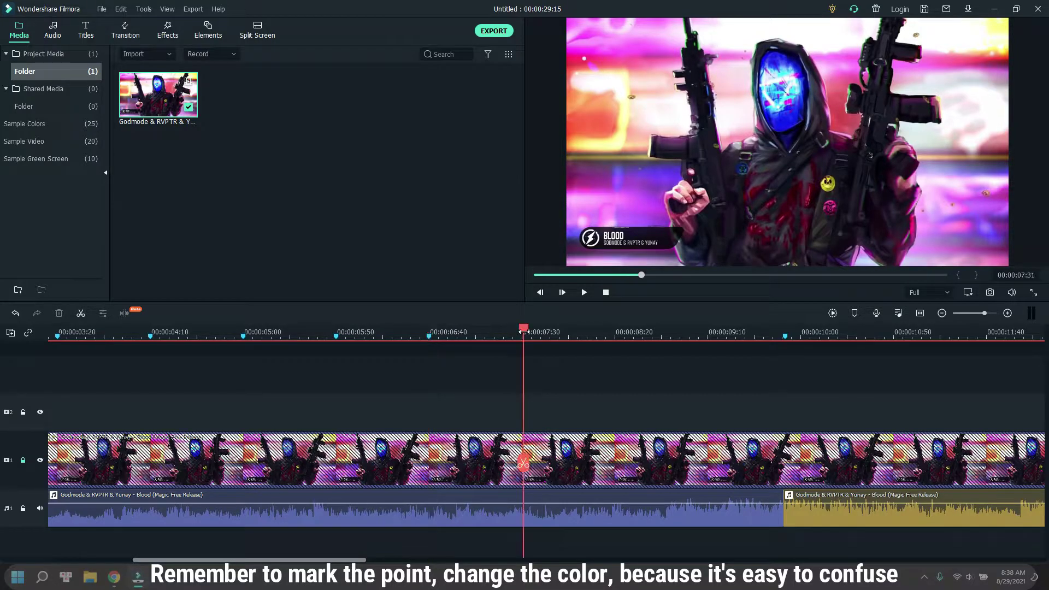
left_click(523, 331)
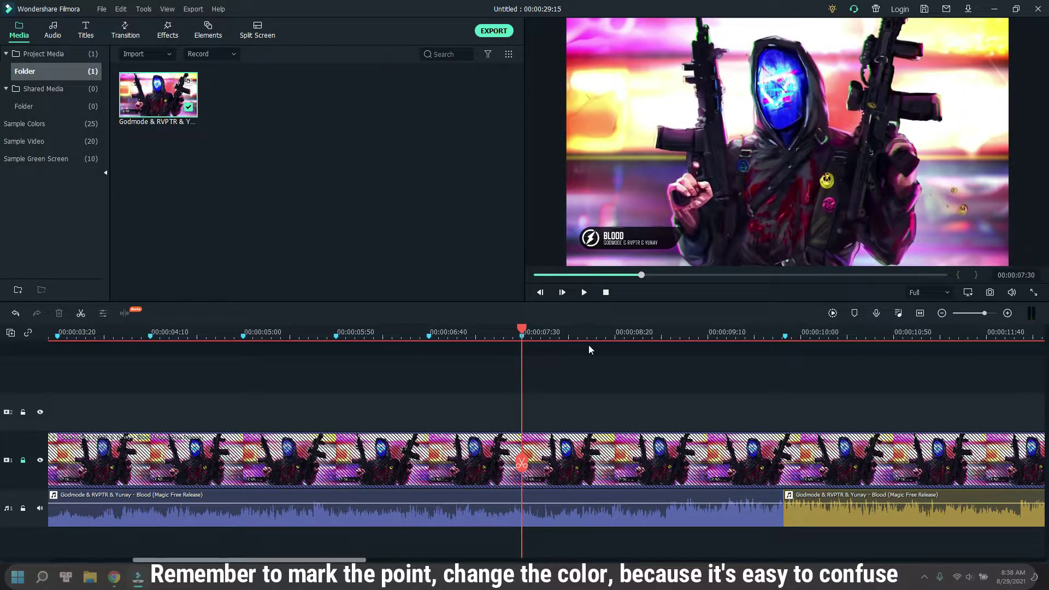
left_click(616, 331)
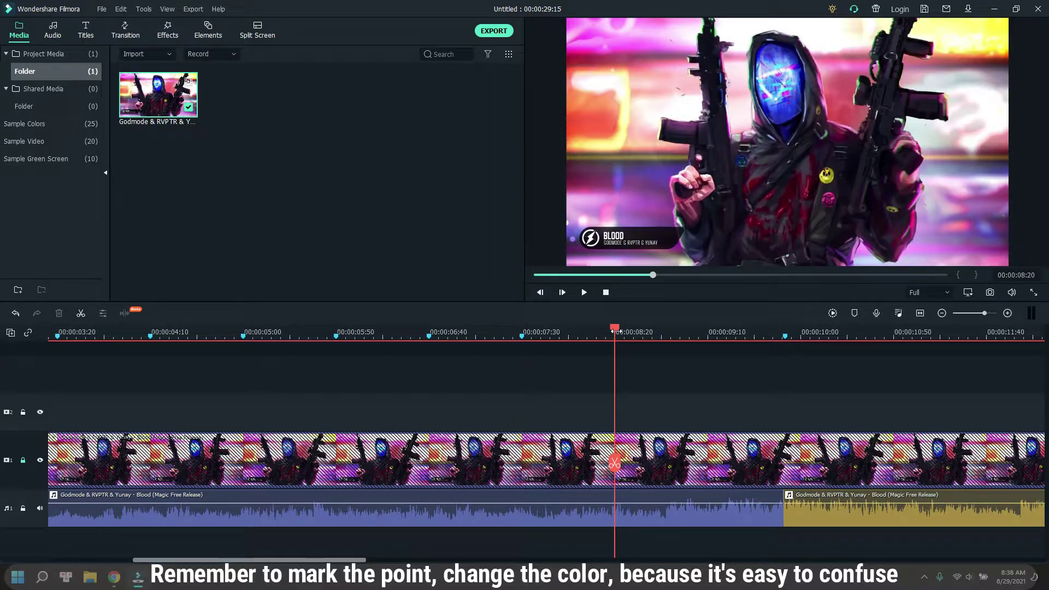
left_click(709, 333)
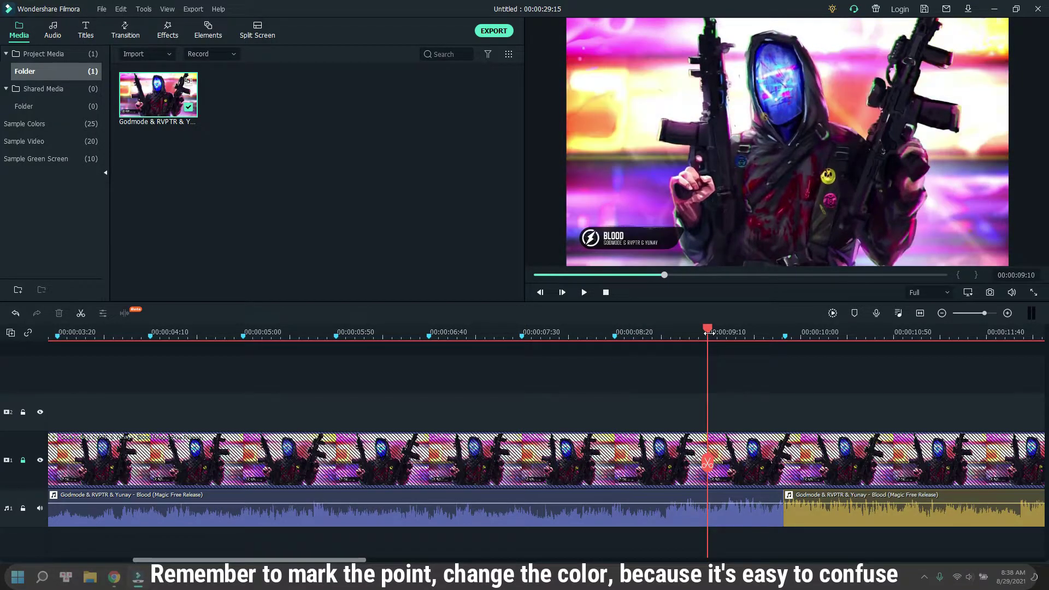
Split the first audio section at the markers at 00:00:00:50, 00:00:01:40 and 00:00:02:30.
left_click(920, 313)
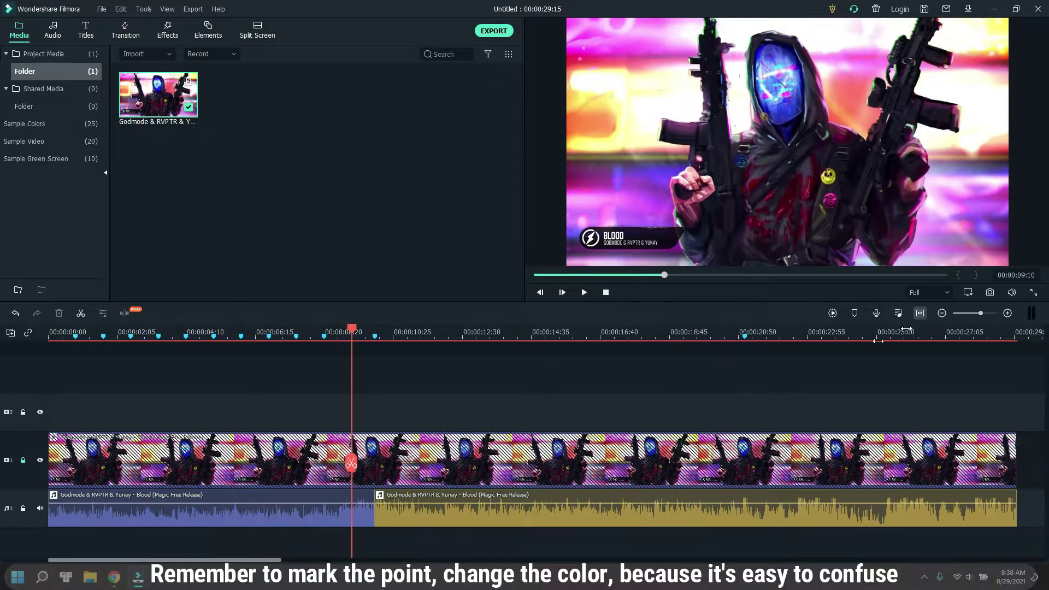
left_click(76, 336)
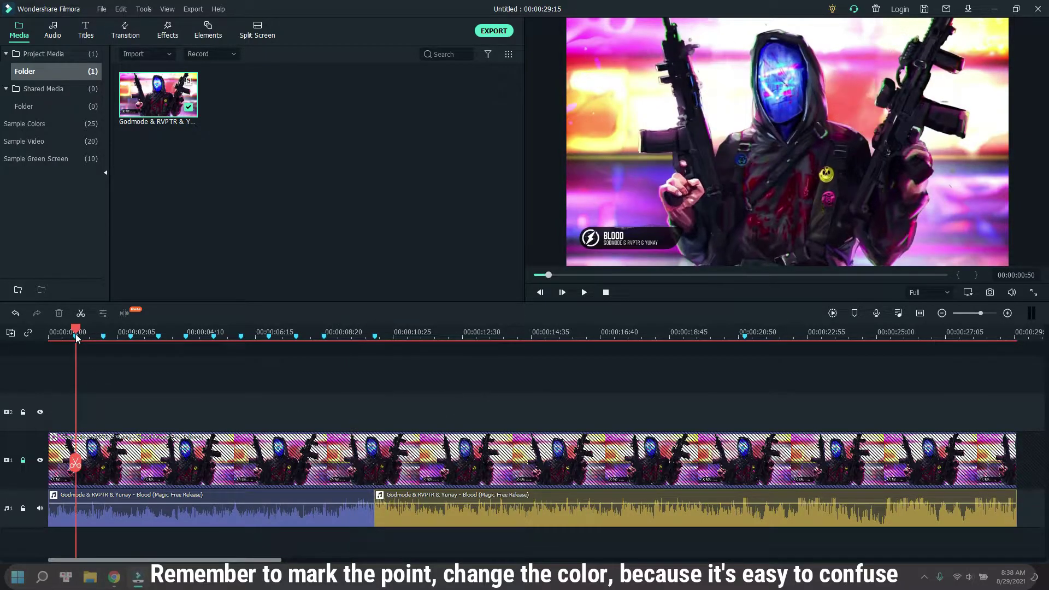
left_click(75, 464)
left_click(103, 337)
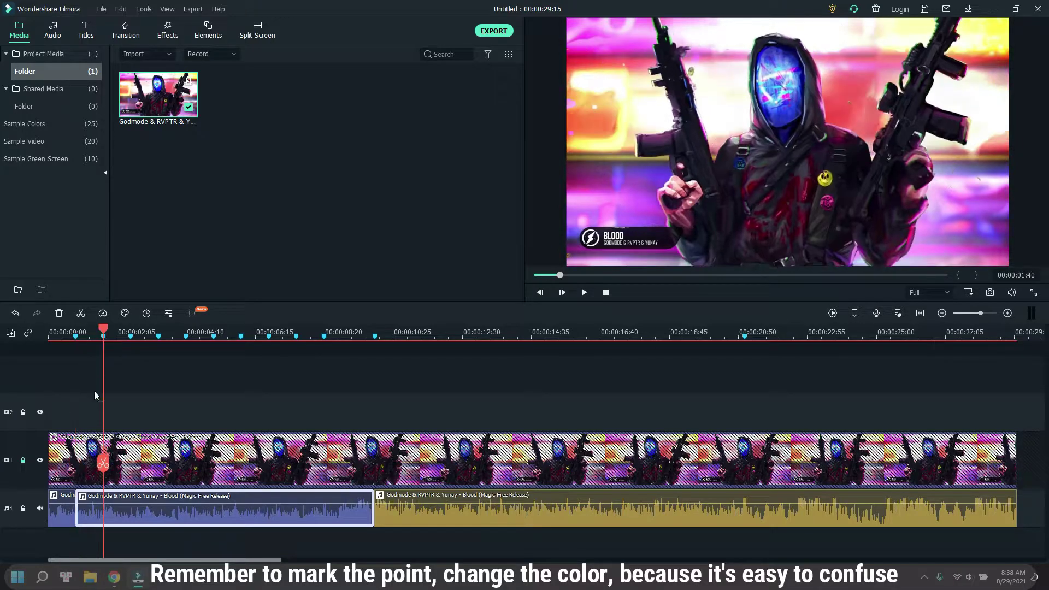
left_click(103, 463)
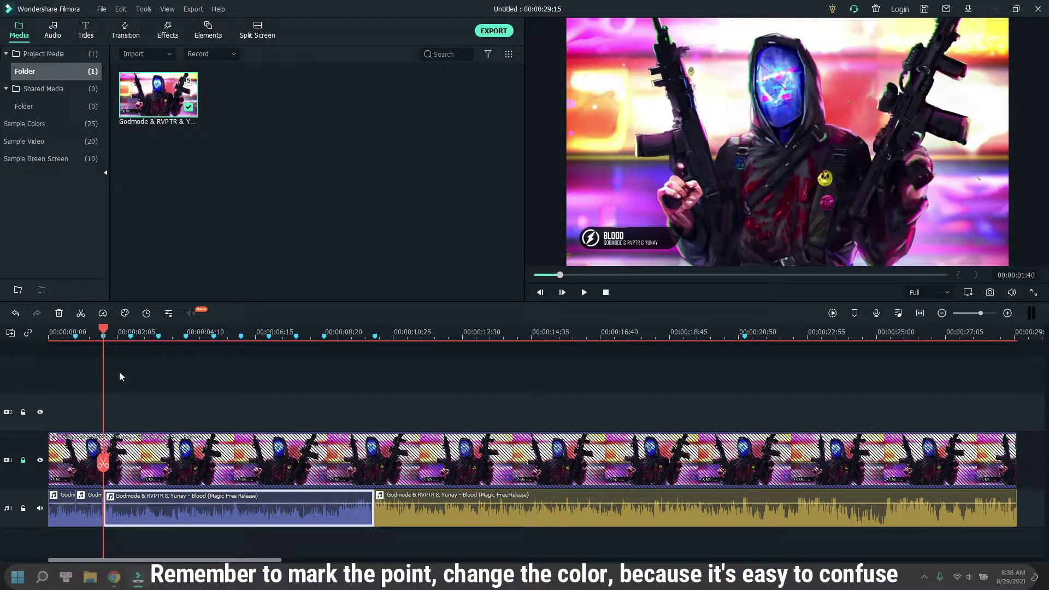
left_click(131, 337)
left_click(132, 460)
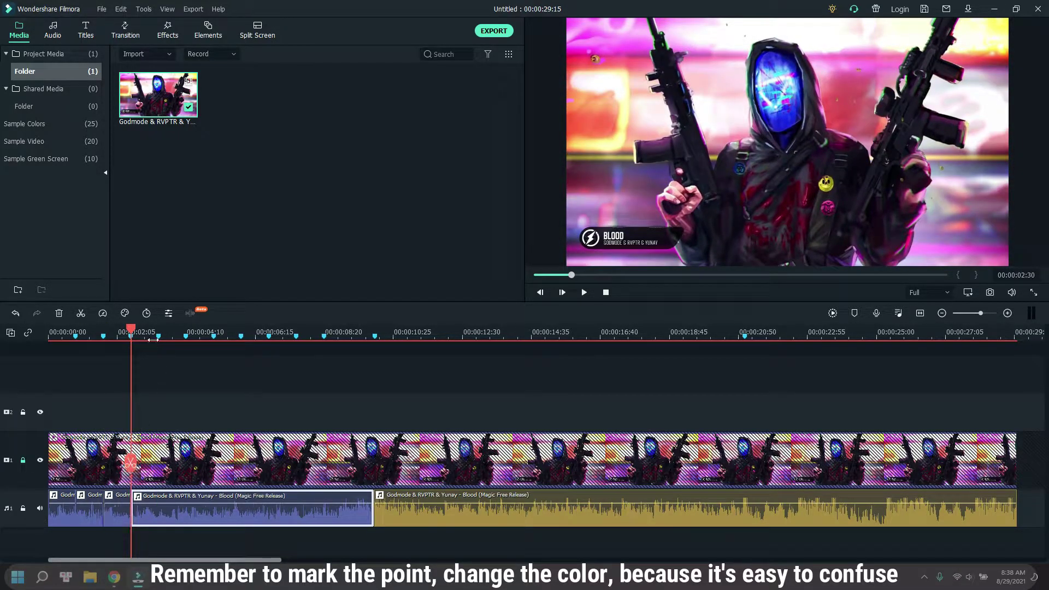
Split the audio at the markers at 00:00:03:20, 00:00:04:10 and 00:00:05:00.
left_click(158, 336)
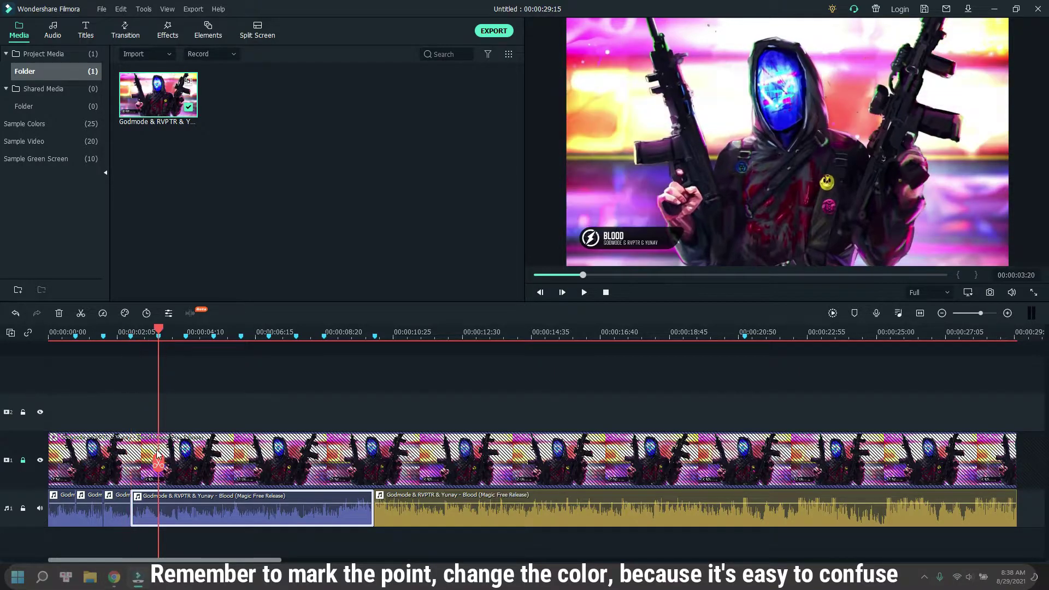
left_click(159, 463)
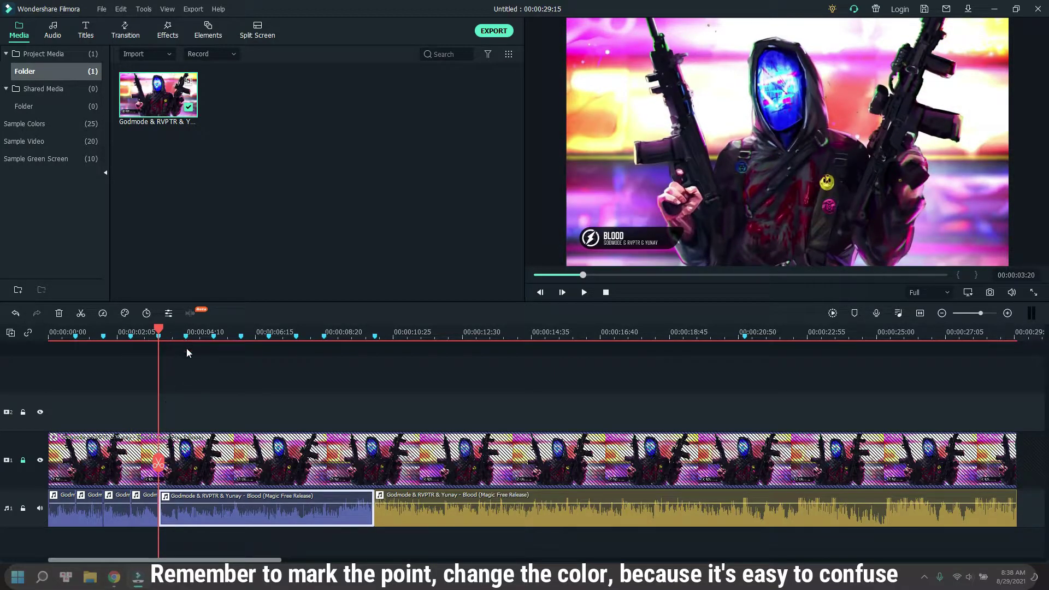
left_click(186, 336)
left_click(186, 463)
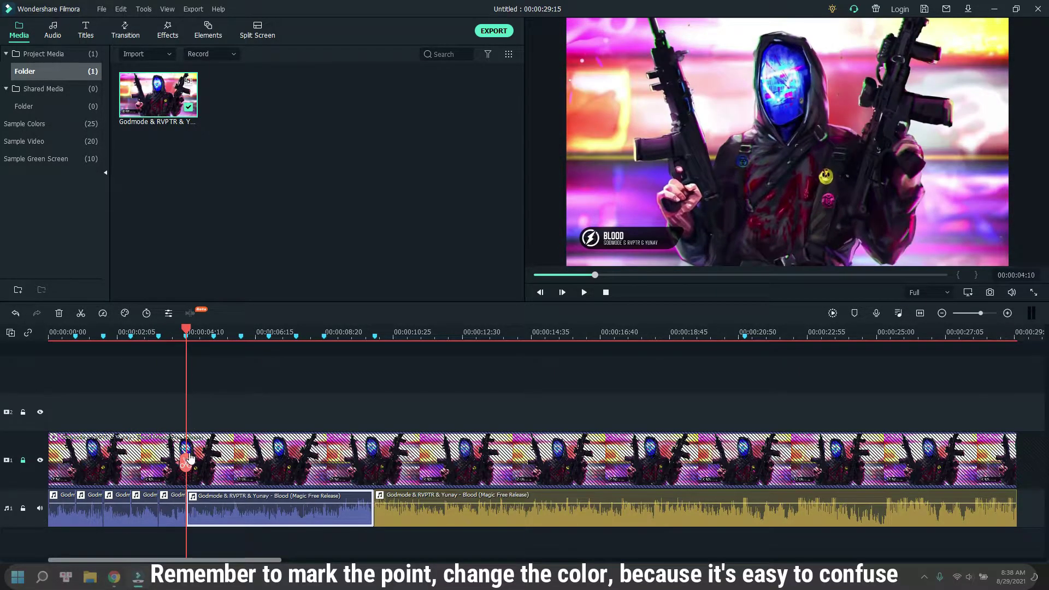
left_click(213, 336)
left_click(214, 463)
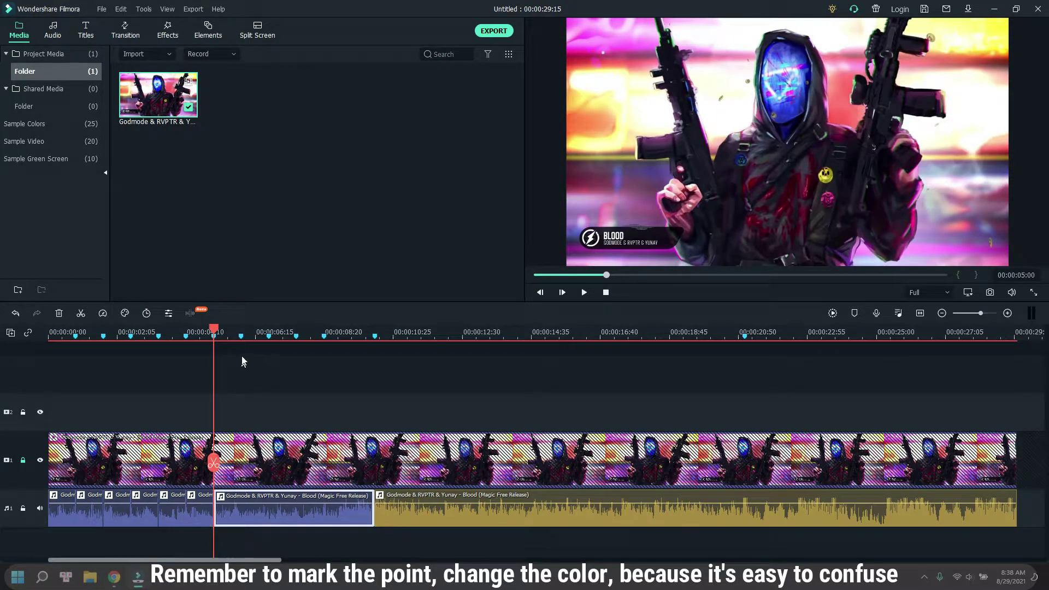
Split the audio at the markers at 00:00:05:50, 00:00:06:40, 00:00:07:30 and 00:00:08:20.
left_click(243, 337)
left_click(241, 463)
left_click(268, 336)
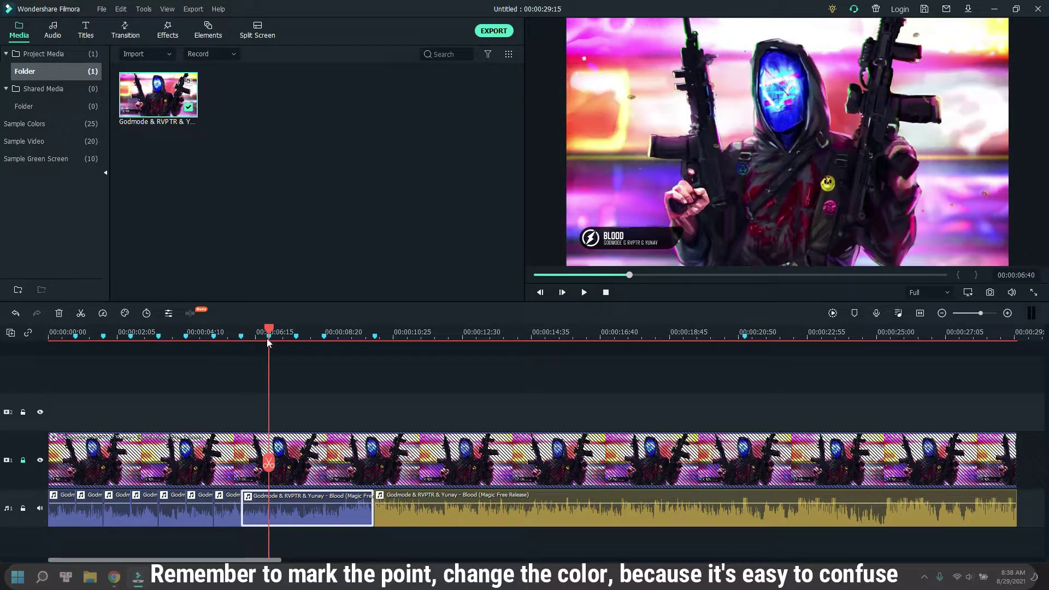
left_click(269, 463)
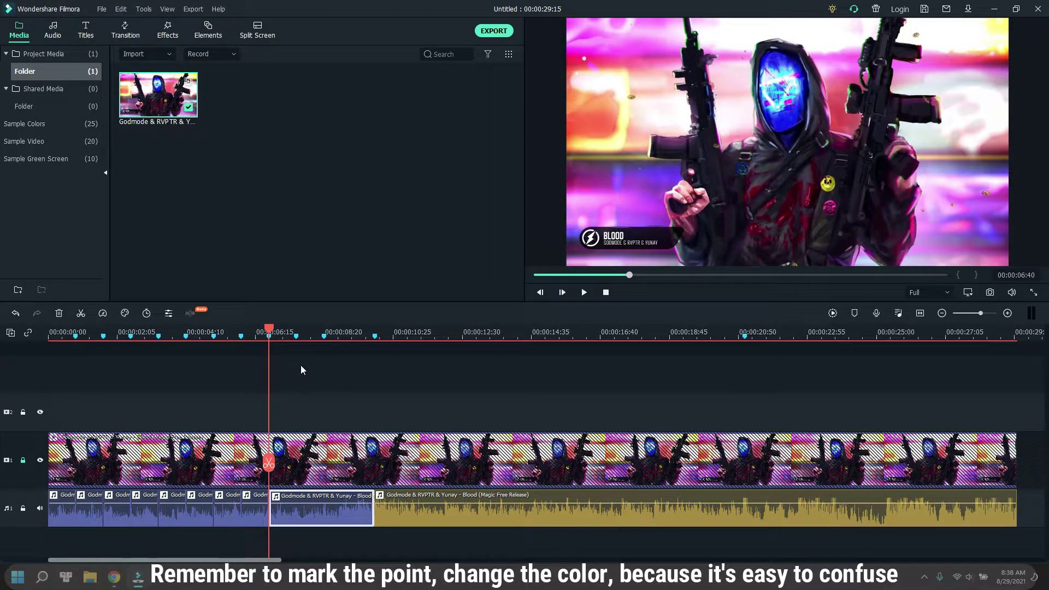
left_click(296, 337)
left_click(296, 463)
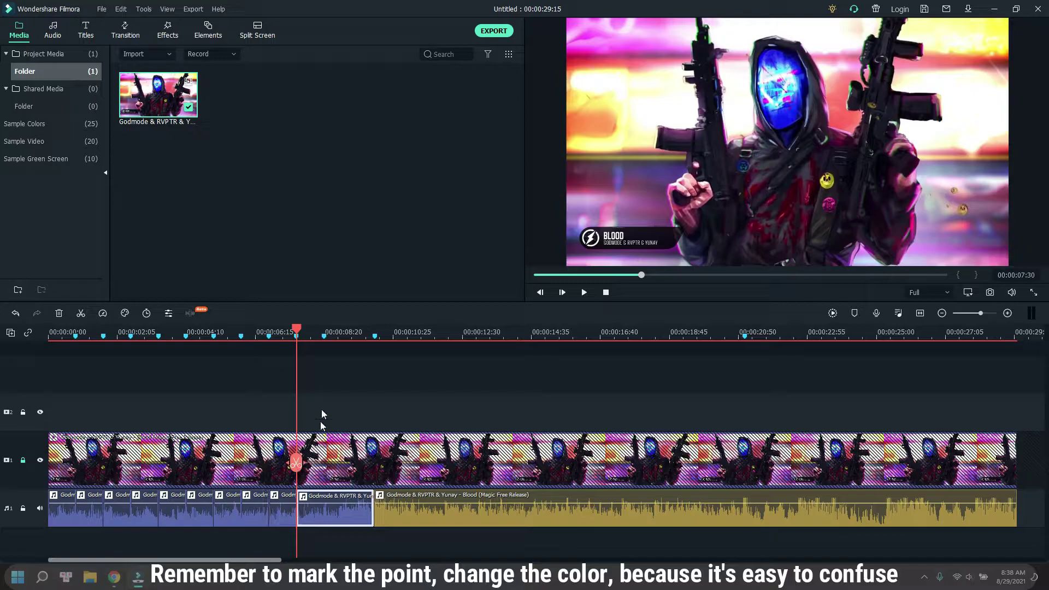
left_click(324, 336)
left_click(324, 463)
Give the second audio piece, starting at 00:00:00:50, a green color mark.
scroll(383, 375, "up", 3)
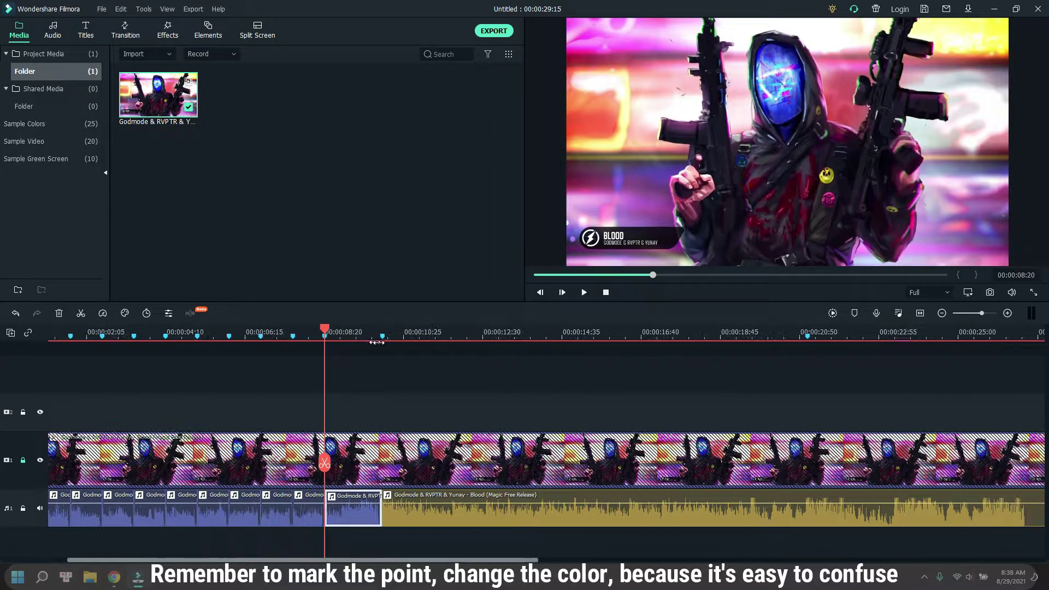
left_click_drag(645, 391, 974, 393)
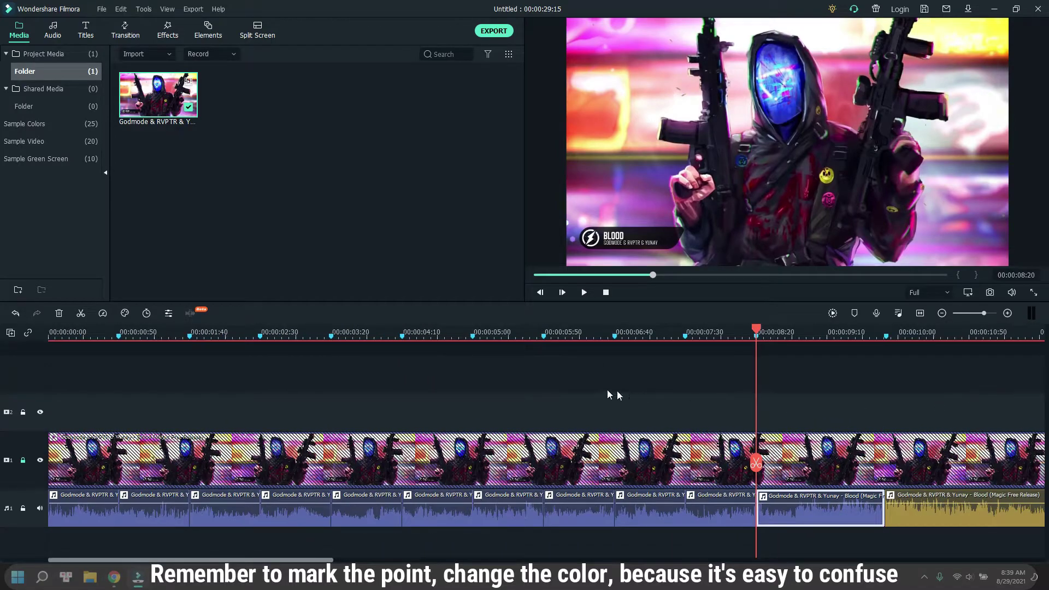
left_click(74, 519)
left_click(147, 520)
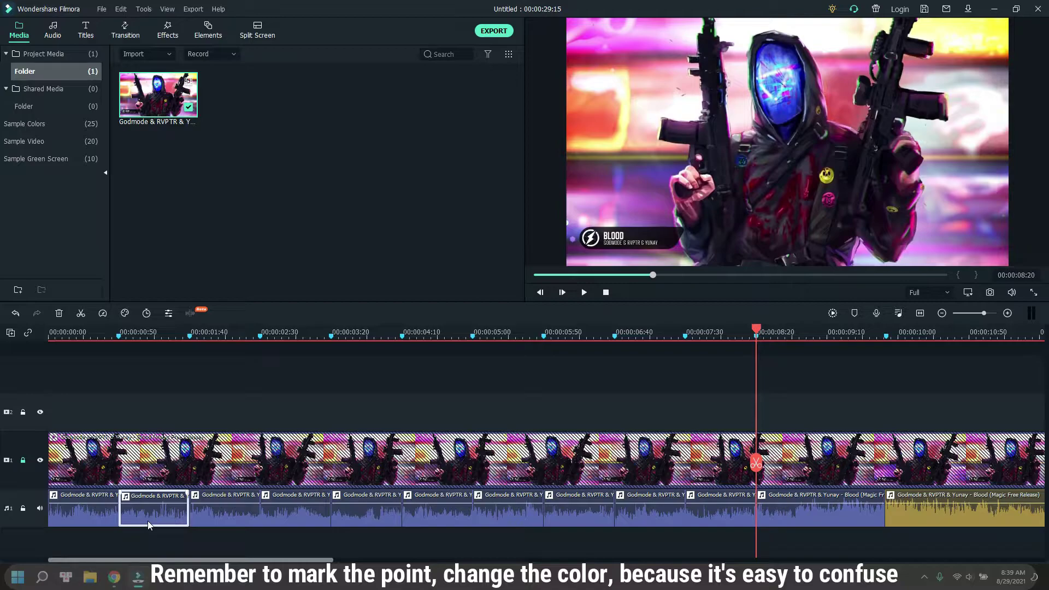
right_click(148, 520)
left_click(215, 511)
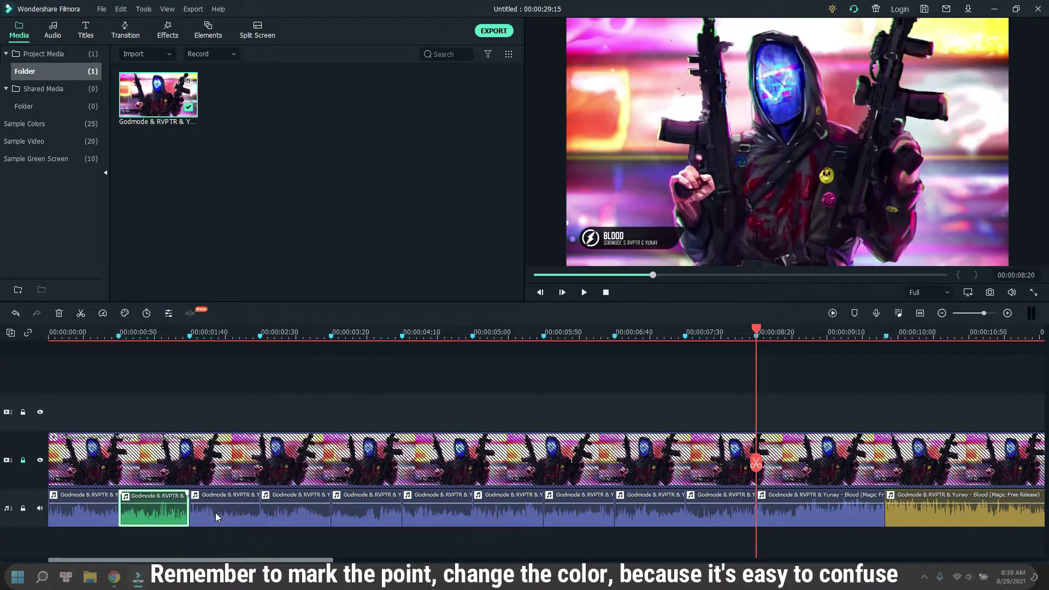
Give the audio pieces starting at 00:00:02:30 and 00:00:04:10 a green color mark.
left_click(247, 517)
left_click(285, 516)
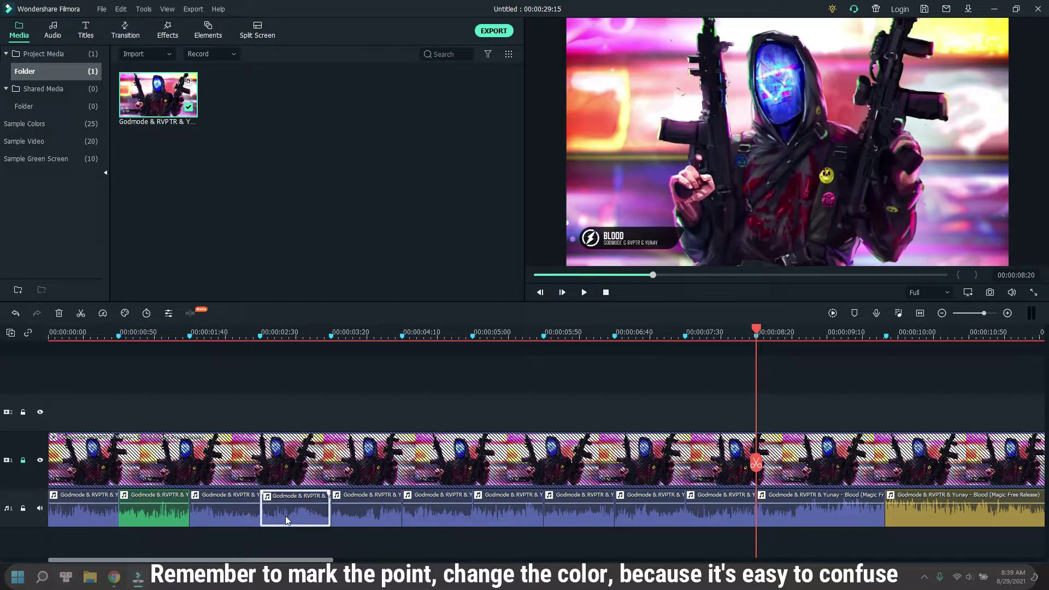
right_click(285, 516)
left_click(354, 506)
left_click(380, 513)
left_click(437, 516)
right_click(437, 516)
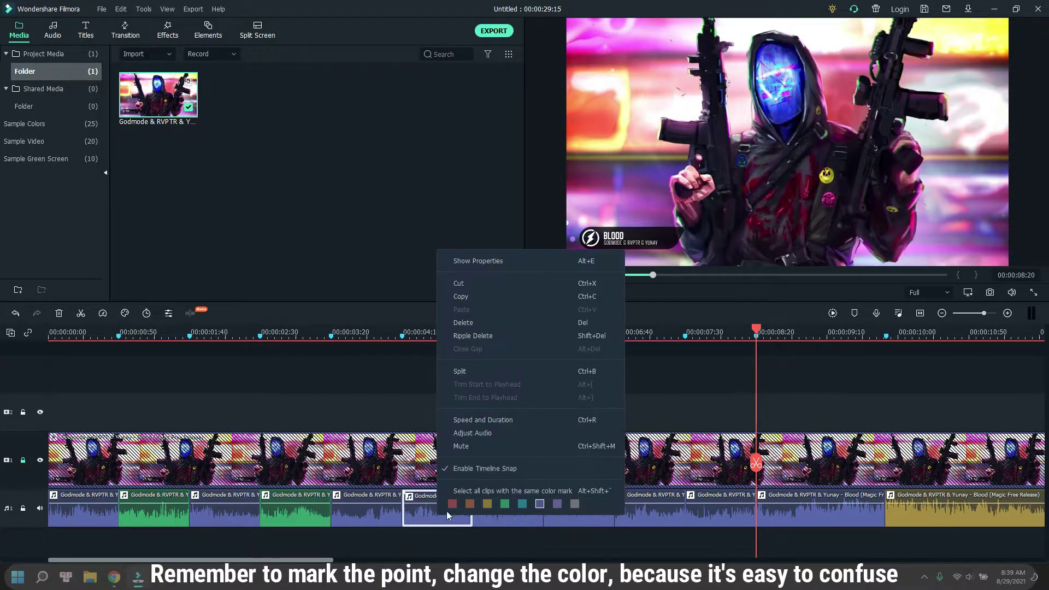
left_click(505, 503)
Give the audio pieces starting at 00:00:05:50 and 00:00:07:30 a green color mark.
left_click(566, 511)
right_click(566, 512)
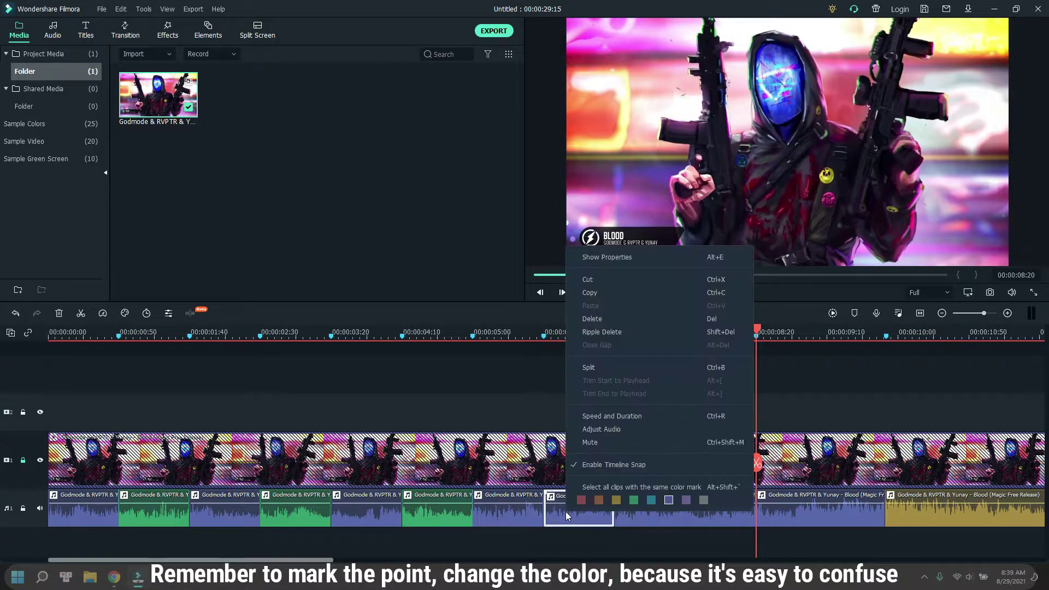
left_click(632, 501)
left_click(709, 514)
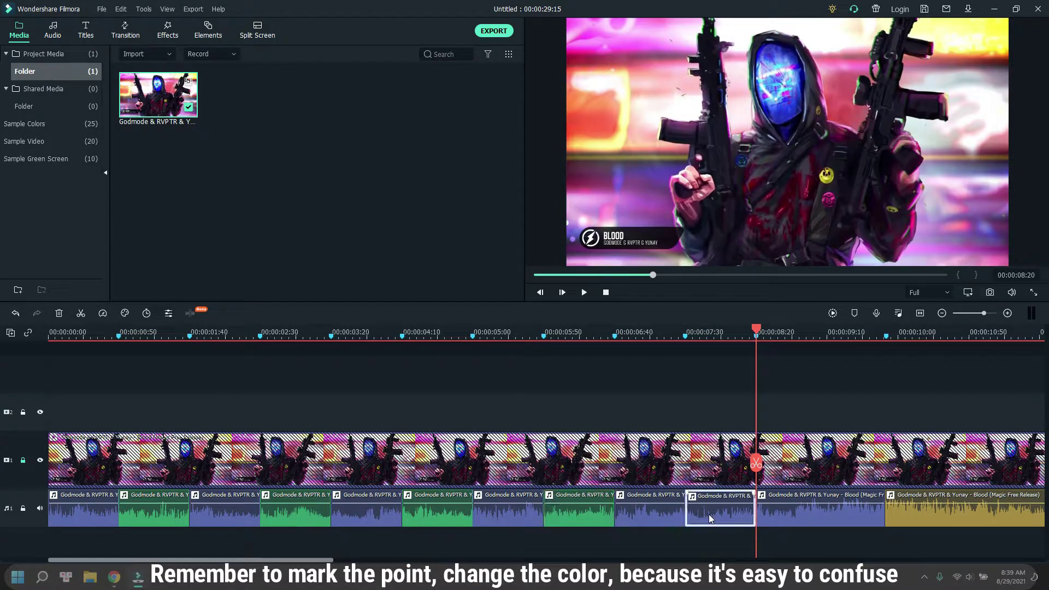
right_click(709, 514)
left_click(778, 503)
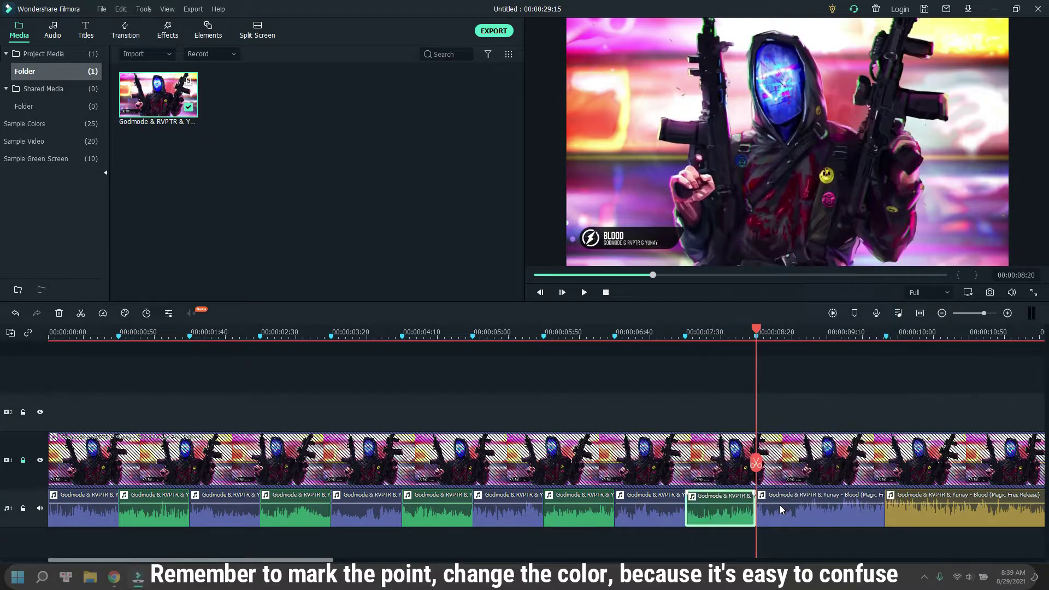
Open the audio adjustment of the first audio piece, with the playhead inside it, and set its left-right balance to -65.
left_click(79, 332)
left_click(99, 517)
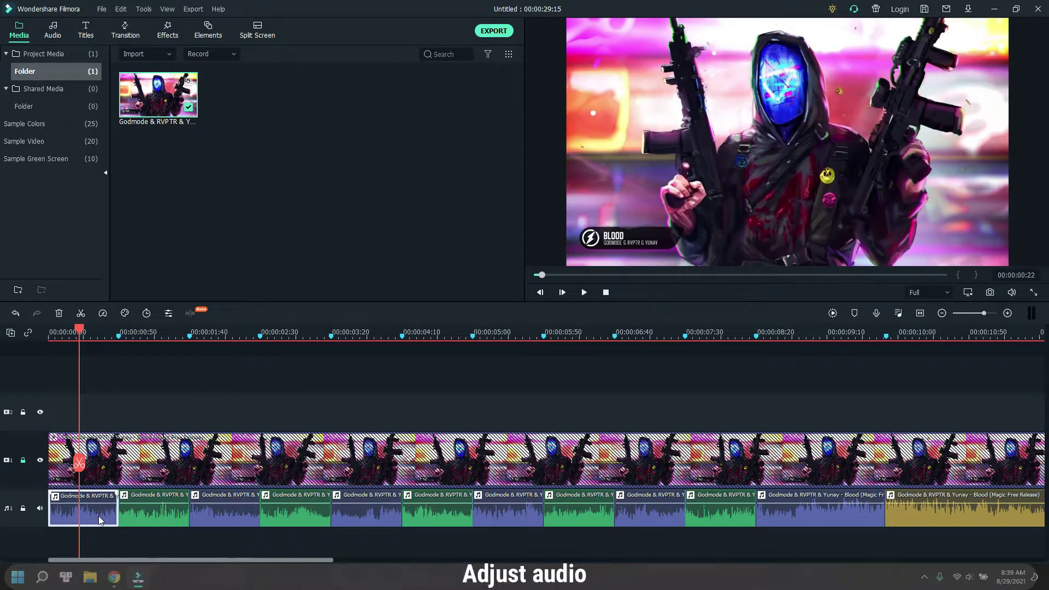
right_click(98, 516)
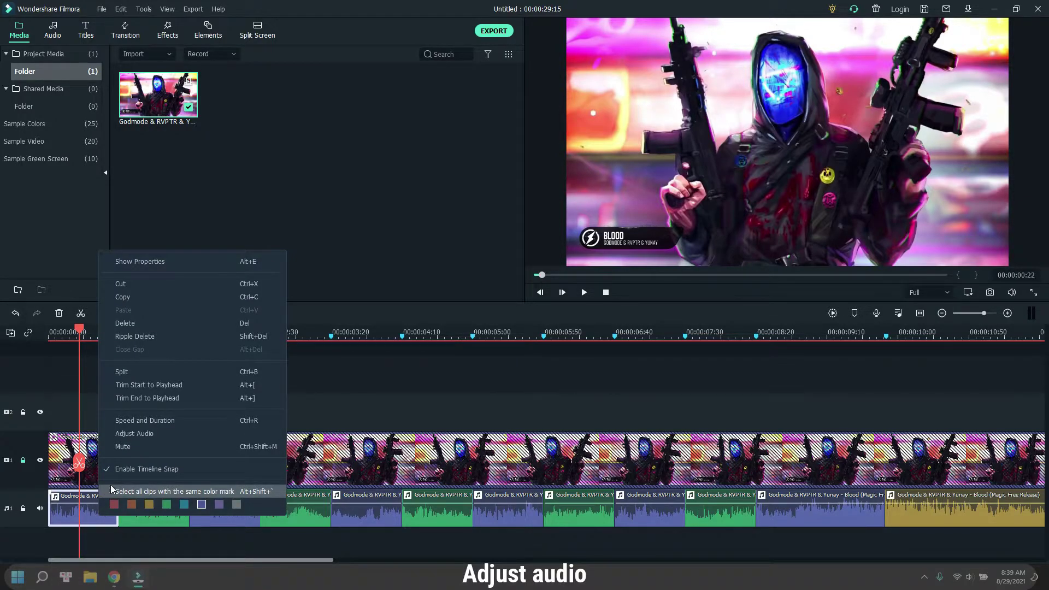
left_click(145, 435)
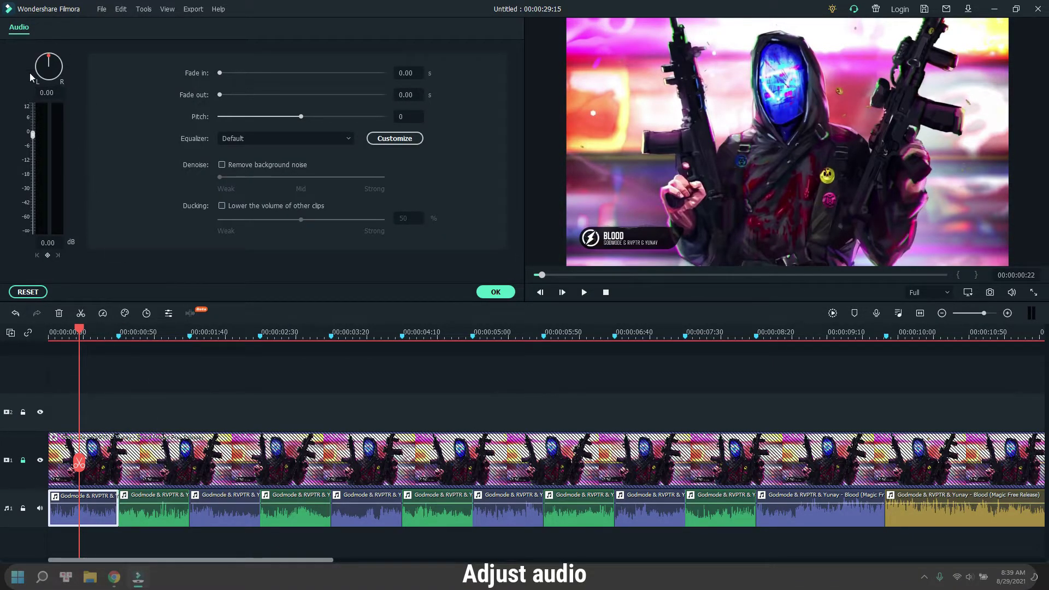
left_click(48, 92)
type("-65")
key("Return")
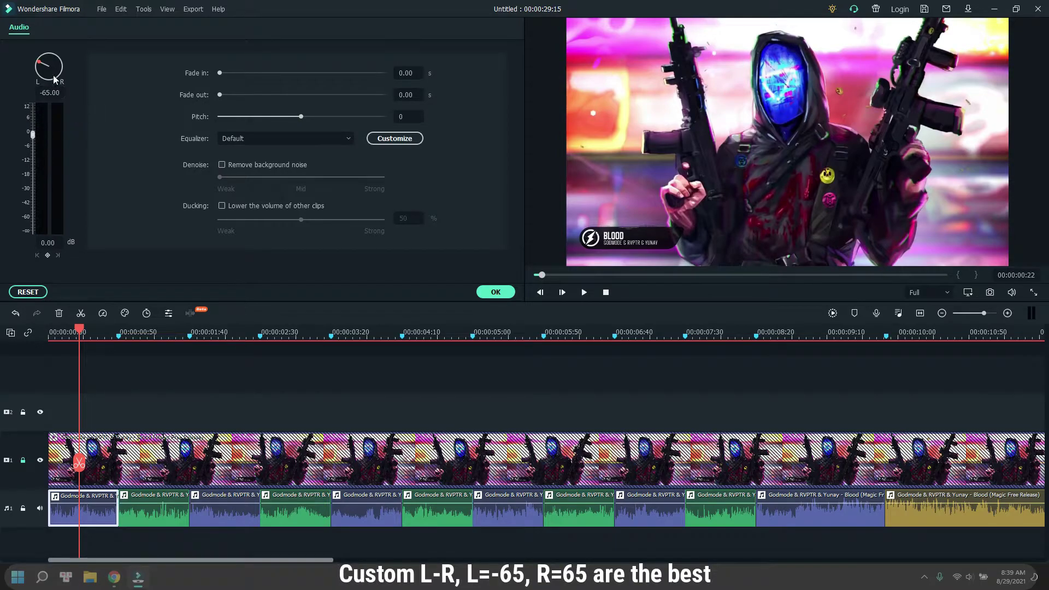
Set the left-right balance of the green audio piece starting at 00:00:00:50 to 65, with the playhead inside it.
left_click(154, 498)
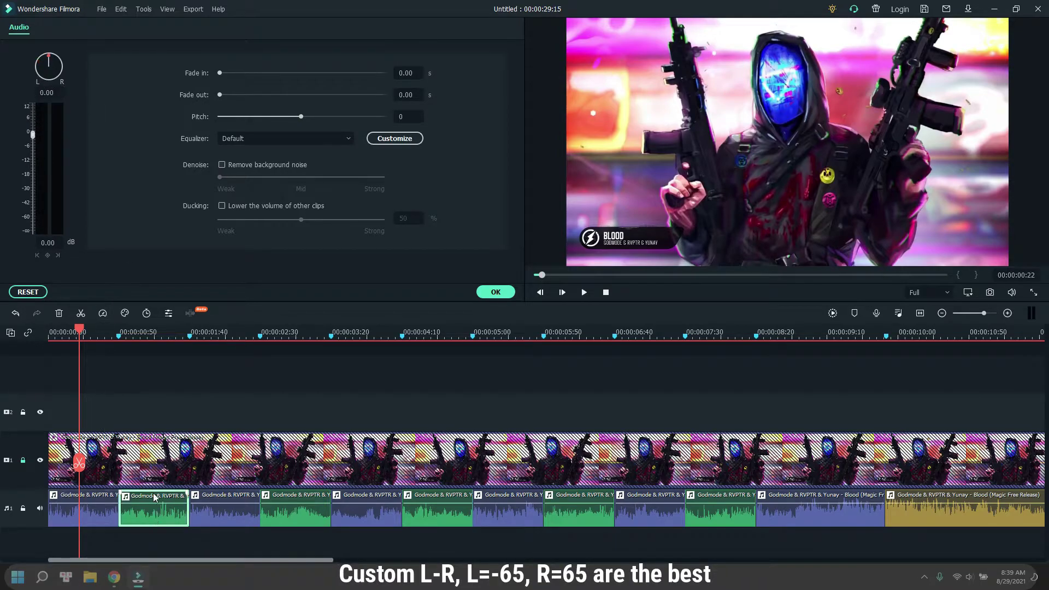
left_click(144, 328)
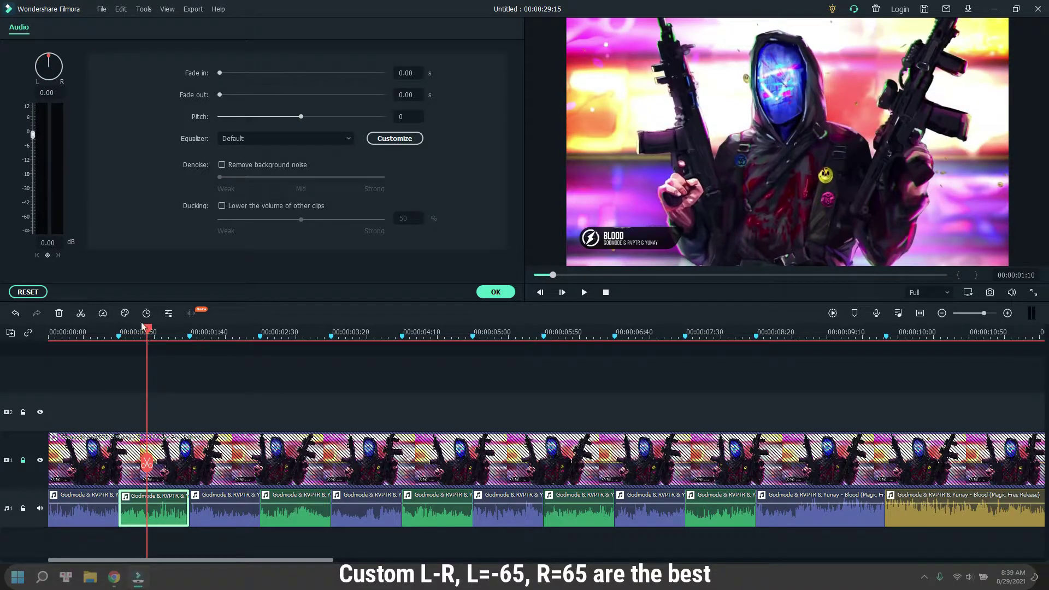
left_click(47, 93)
type("65")
key("Return")
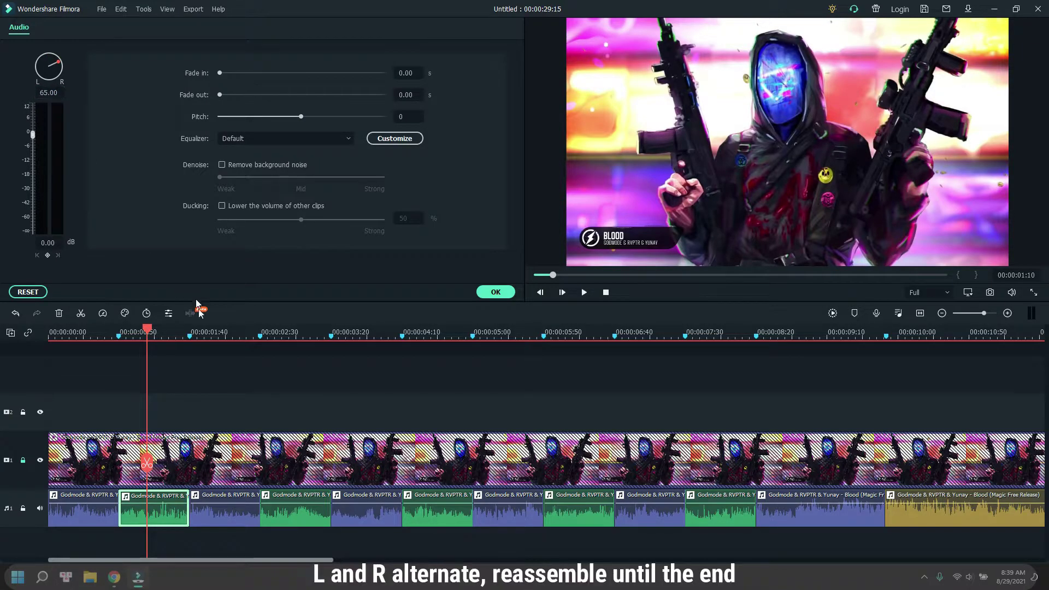
Set the left-right balance of the blue audio piece starting at 00:00:01:40 to -45, with the playhead inside it.
left_click(217, 330)
left_click(236, 503)
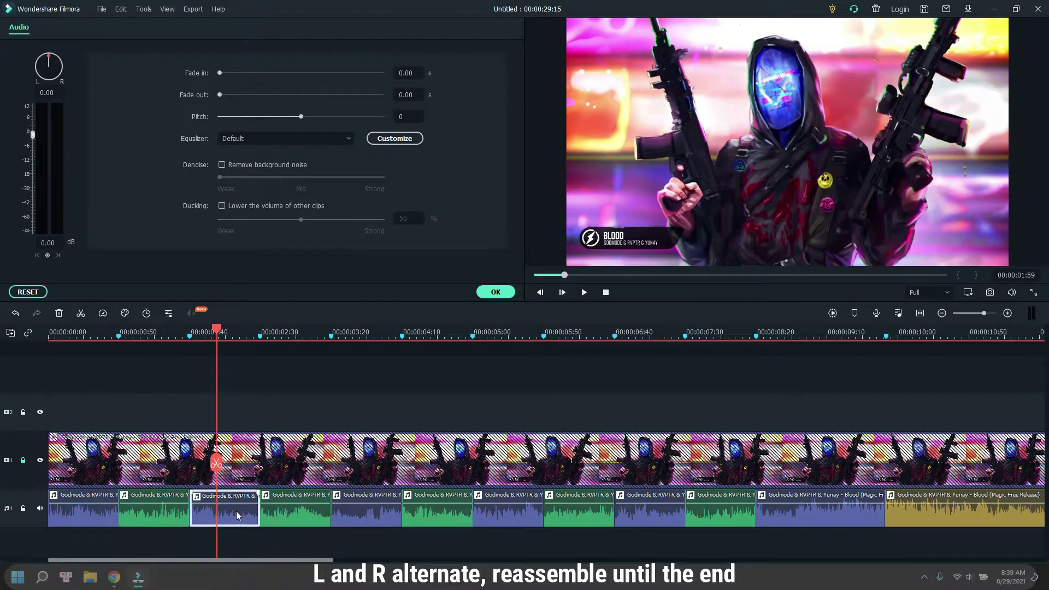
left_click(49, 92)
type("-45")
key("Return")
Set the left-right balance of the green audio piece starting at 00:00:02:30 to 65, with the playhead inside it.
left_click(299, 333)
left_click(323, 512)
left_click(47, 92)
type("65")
key("Return")
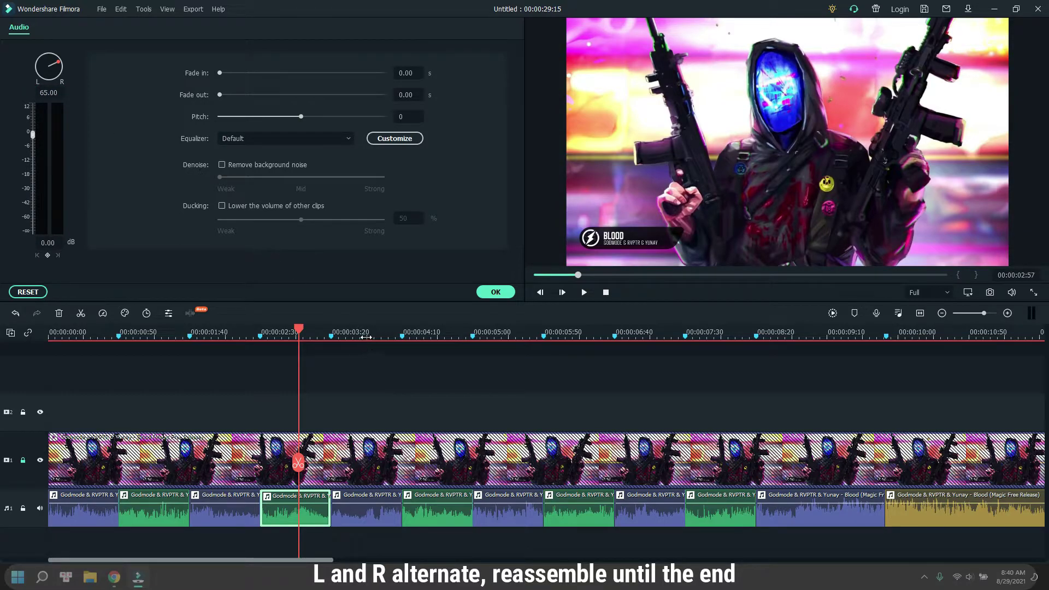
Select the blue audio piece starting at 00:00:03:20 with the playhead inside it.
left_click(366, 337)
left_click(386, 512)
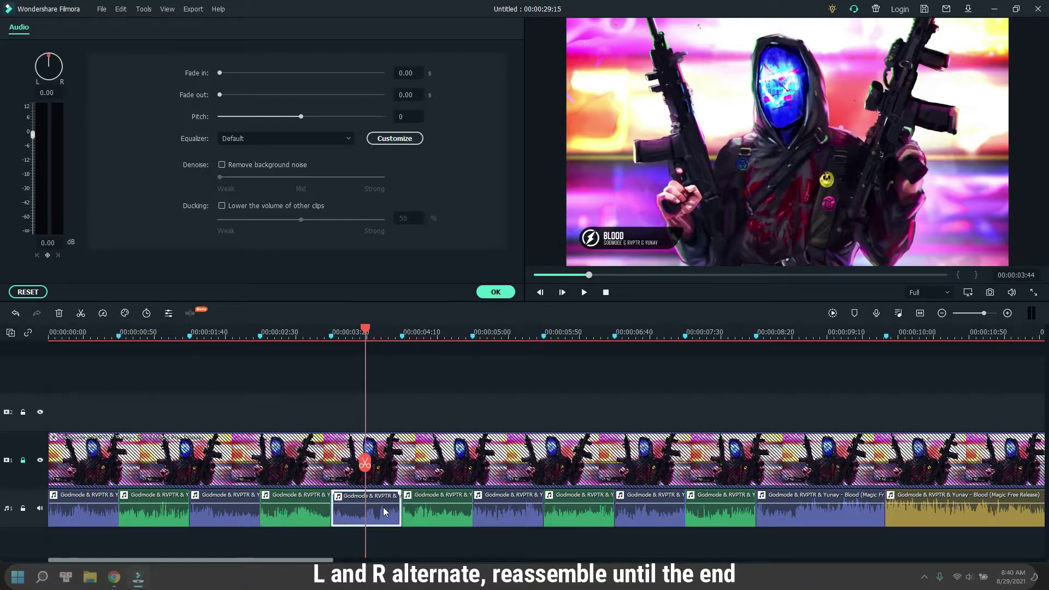
double_click(48, 93)
type("65")
key("Return")
key("BackSpace")
type("-6")
key("BackSpace")
key("BackSpace")
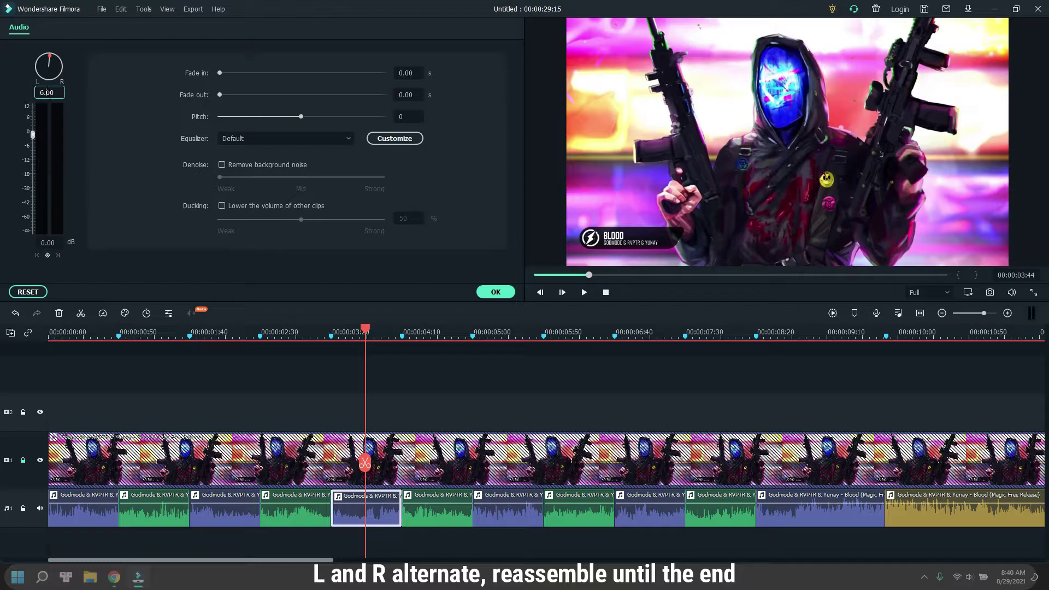
Set the left-right balance of the selected audio piece starting at 00:00:03:20 to -65.
double_click(48, 93)
type("-65")
key("Return")
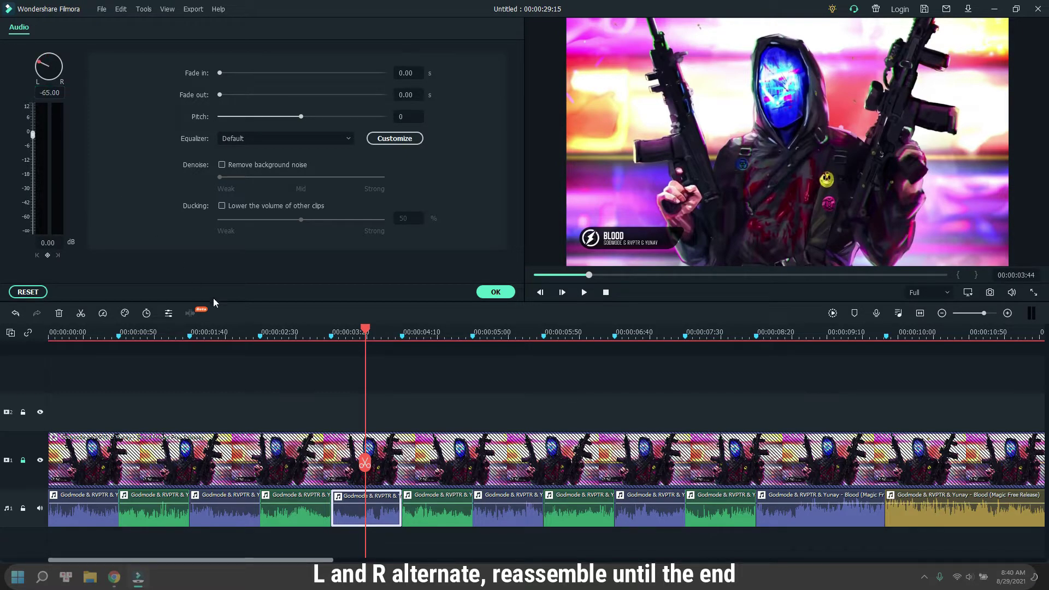
Set the left-right balance of the green audio piece starting at 00:00:04:10 to 65, with the playhead inside it.
left_click(424, 505)
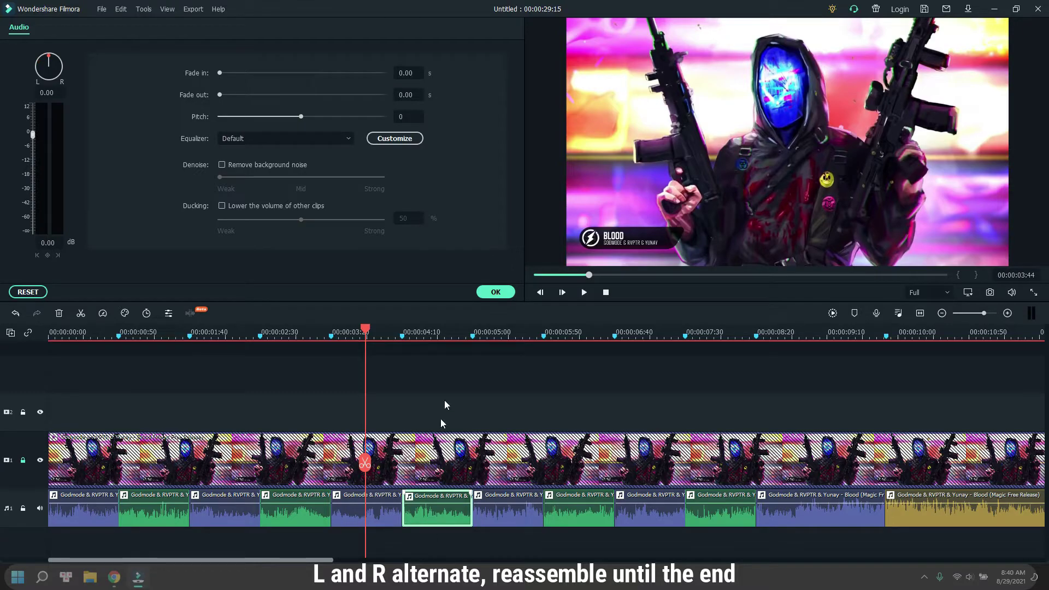
left_click(438, 336)
left_click(49, 93)
type("65")
key("Return")
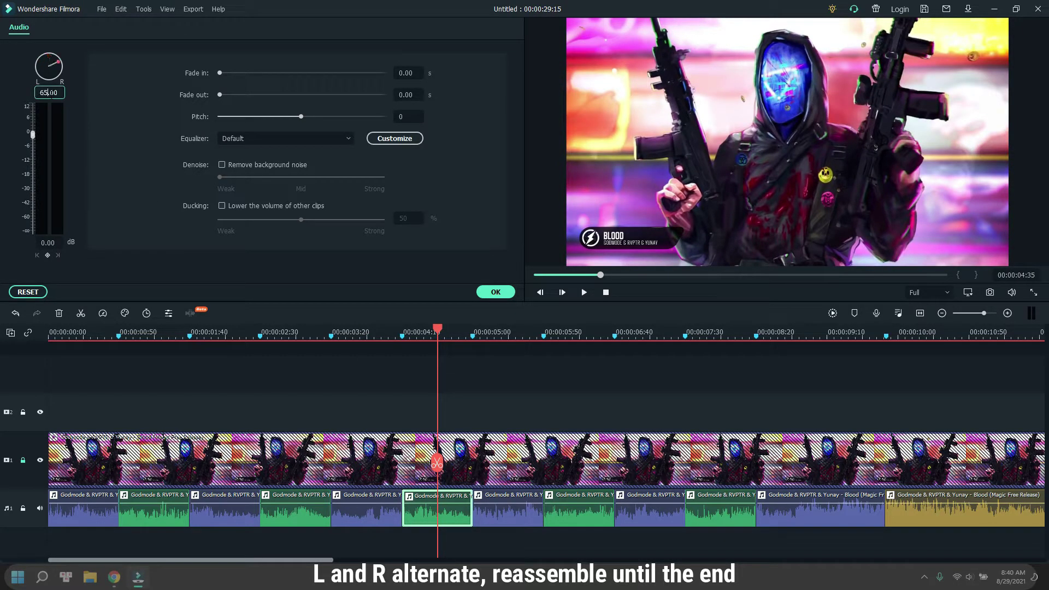
Set the left-right balance of the blue audio piece starting at 00:00:05:00 to -65, with the playhead inside it.
left_click(507, 336)
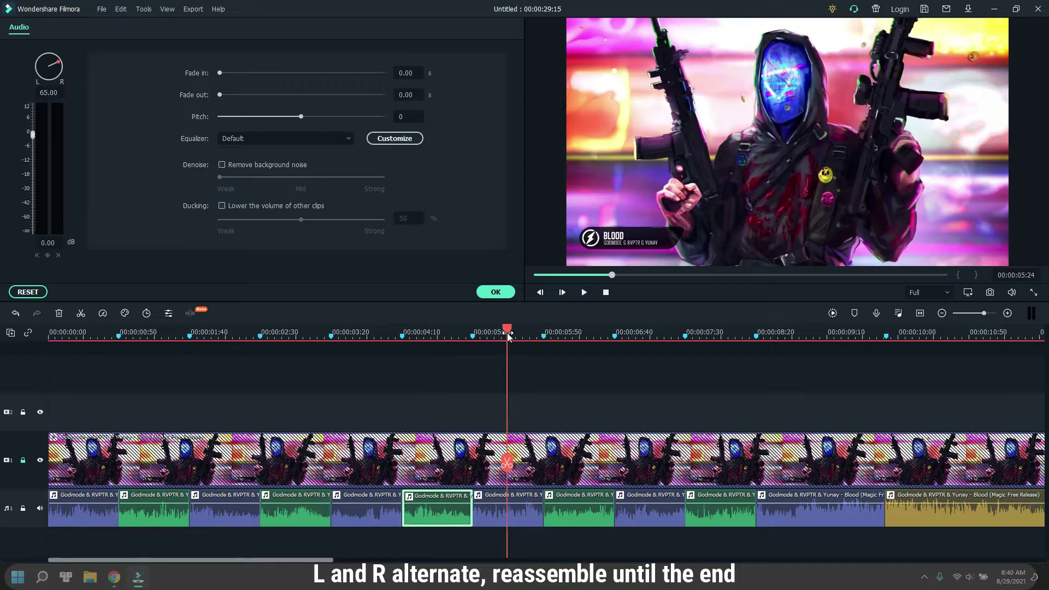
left_click(526, 508)
left_click(49, 92)
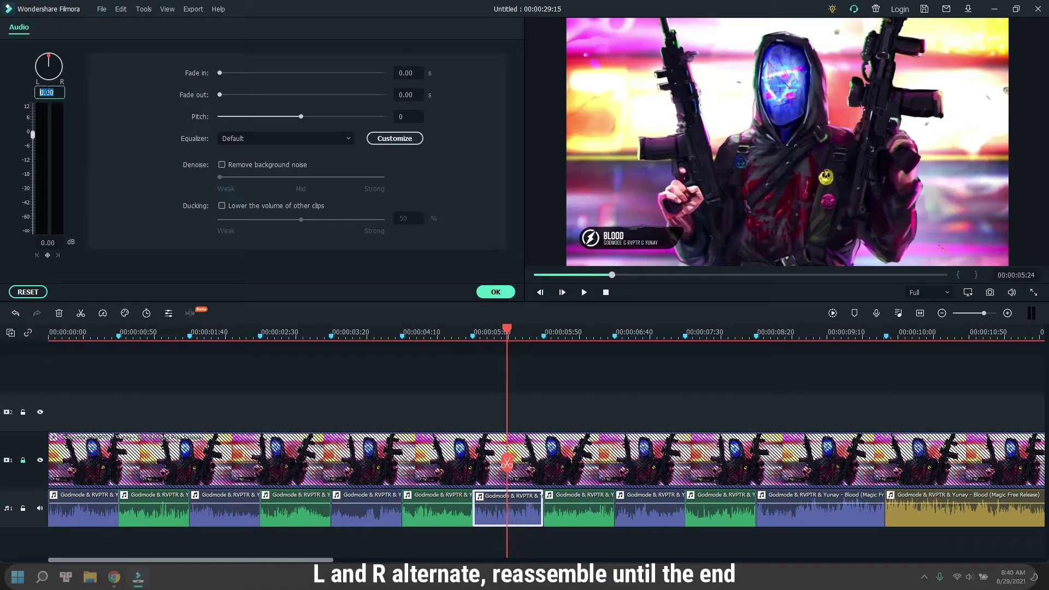
type("-65")
key("Return")
Set the left-right balance of the green audio piece starting at 00:00:05:50 to 65, with the playhead inside it.
left_click(577, 336)
left_click(597, 519)
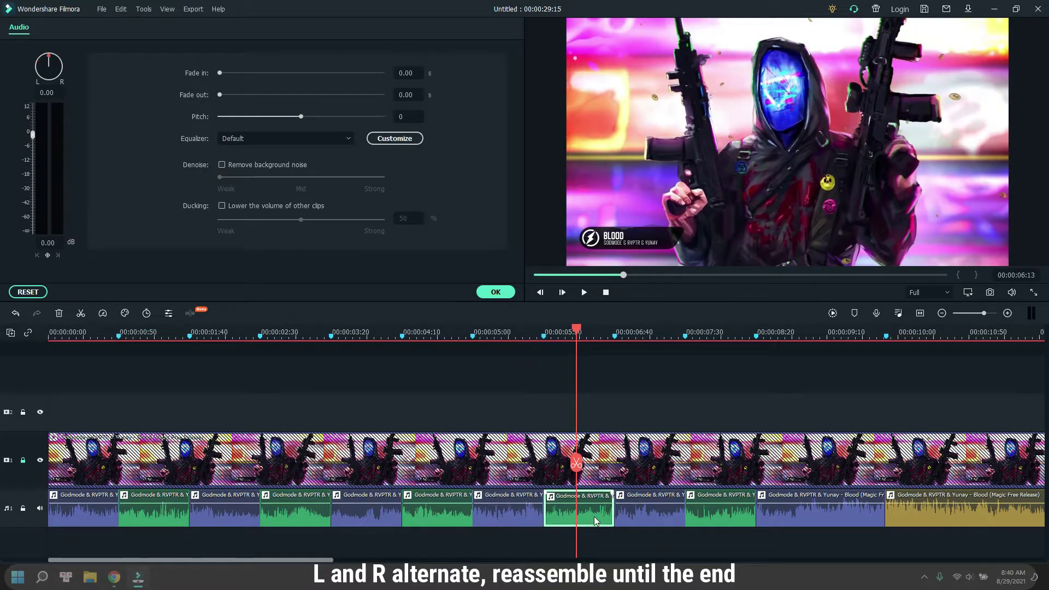
left_click(49, 92)
type("65")
key("Return")
Set the left-right balance of the blue audio piece starting at 00:00:06:40 to -65, with the playhead inside it.
scroll(561, 462, "right", 5)
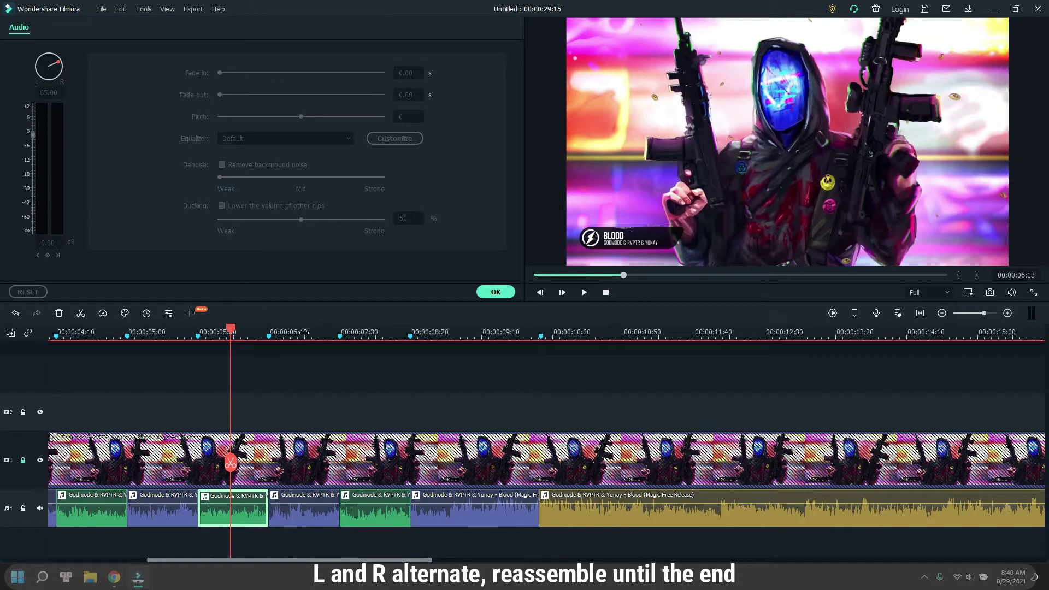
left_click(304, 332)
left_click(321, 508)
left_click(50, 92)
type("-65")
key("Return")
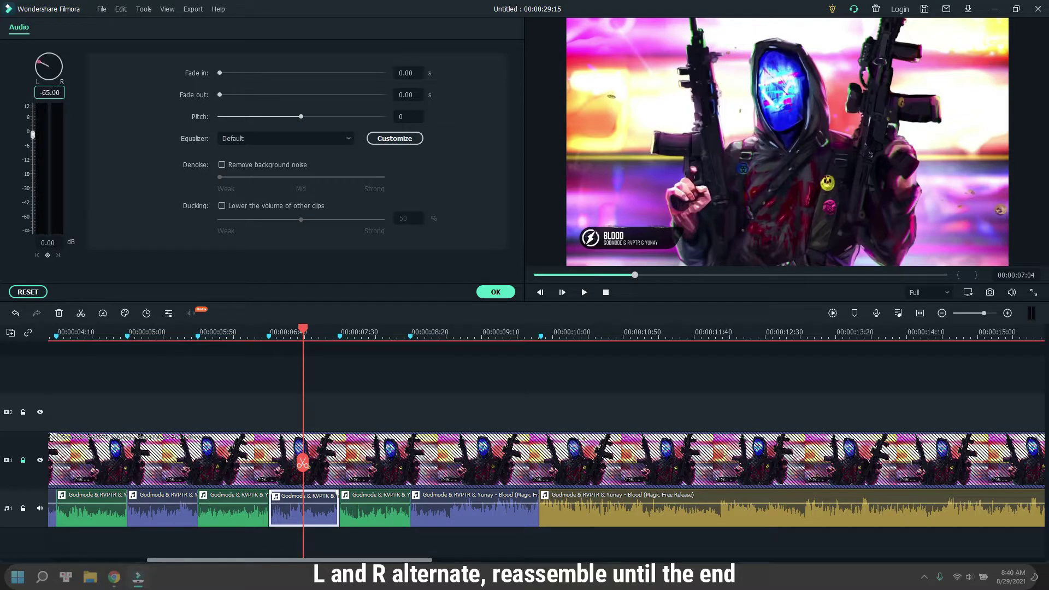
Set the left-right balance of the green audio piece starting at 00:00:07:30 to 65, with the playhead inside it.
left_click(363, 333)
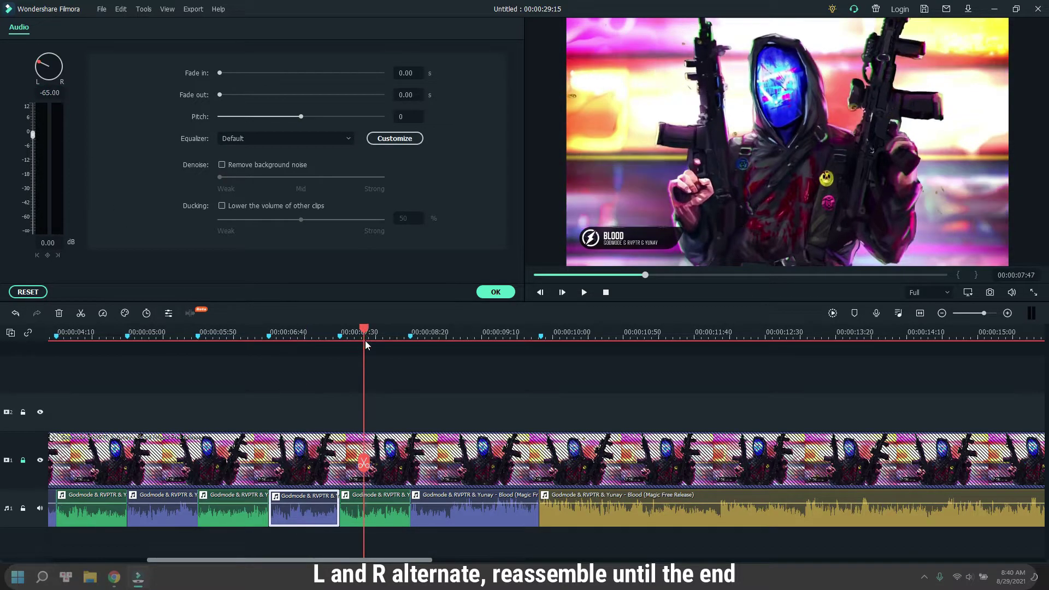
left_click(391, 509)
left_click(49, 94)
type("65")
key("Return")
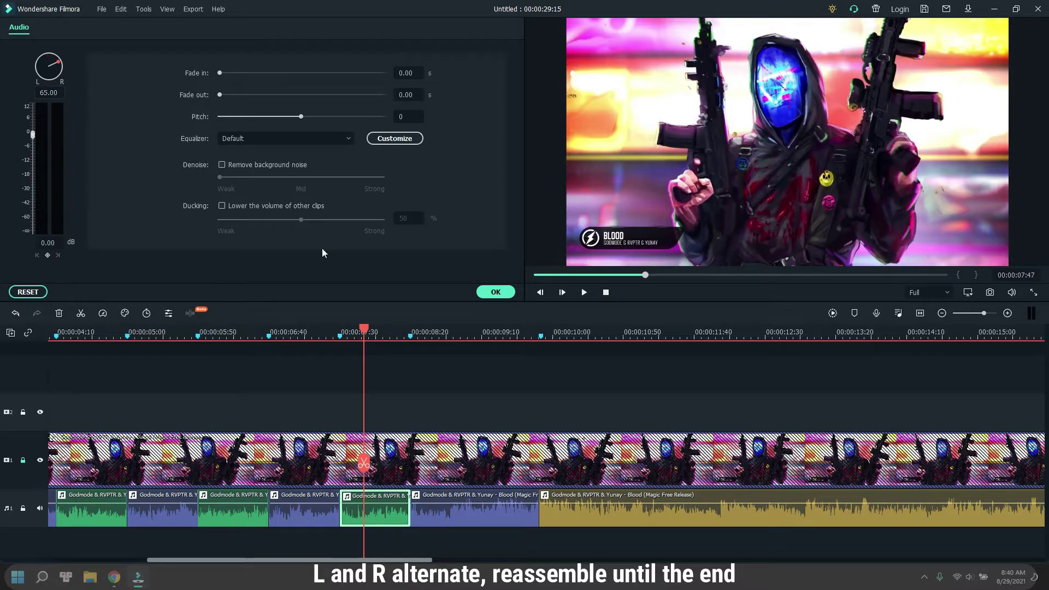
Set the left-right balance of the blue audio piece starting at 00:00:08:20 to -65, with the playhead inside it.
left_click(467, 336)
left_click(473, 517)
left_click(49, 93)
type("-65")
key("Return")
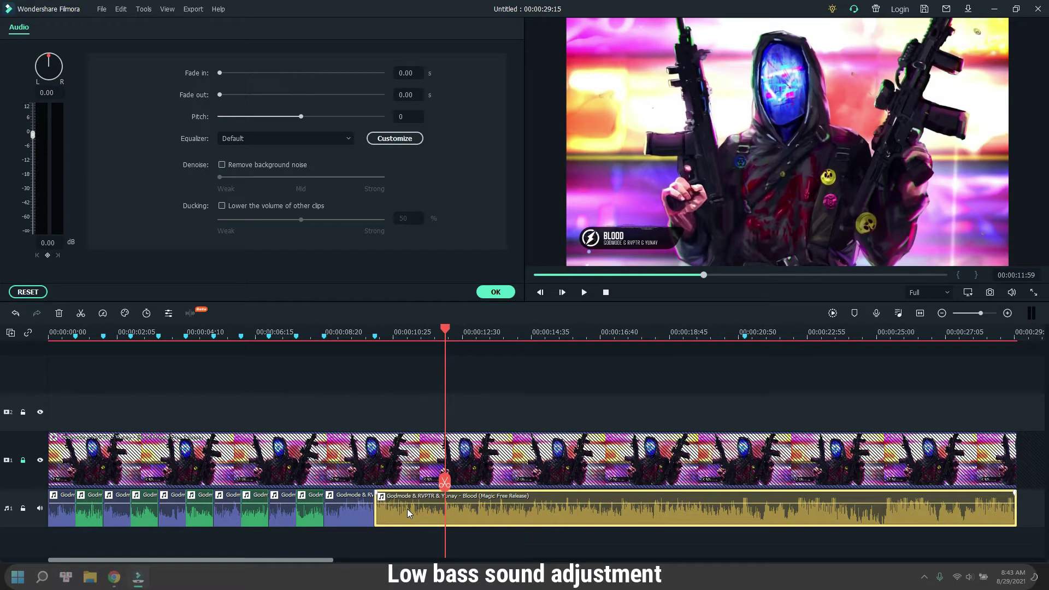
Apply the Low Bass equalizer preset to the long yellow audio piece.
right_click(408, 509)
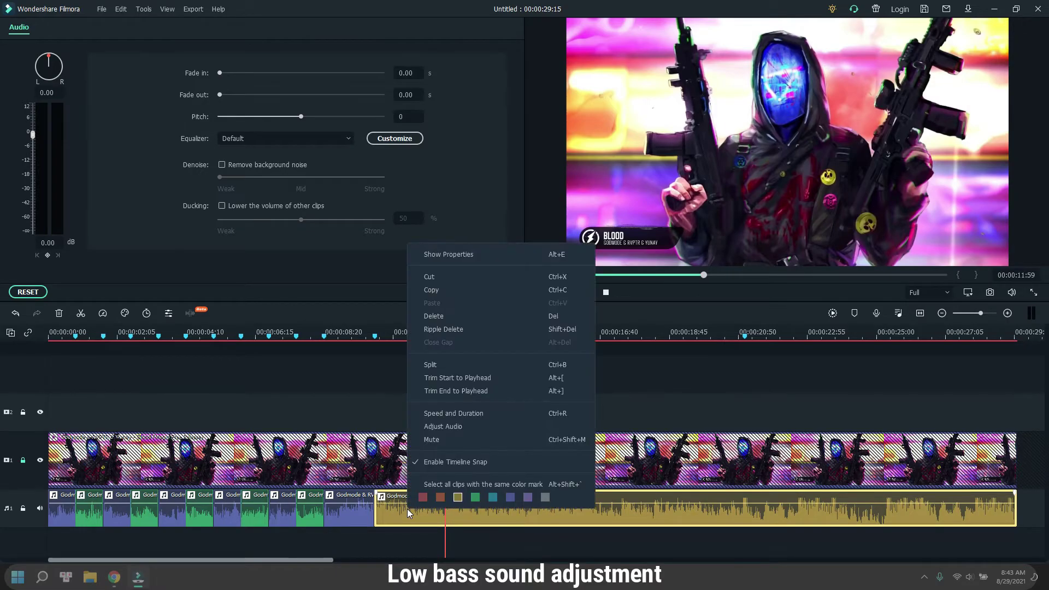
left_click(402, 512)
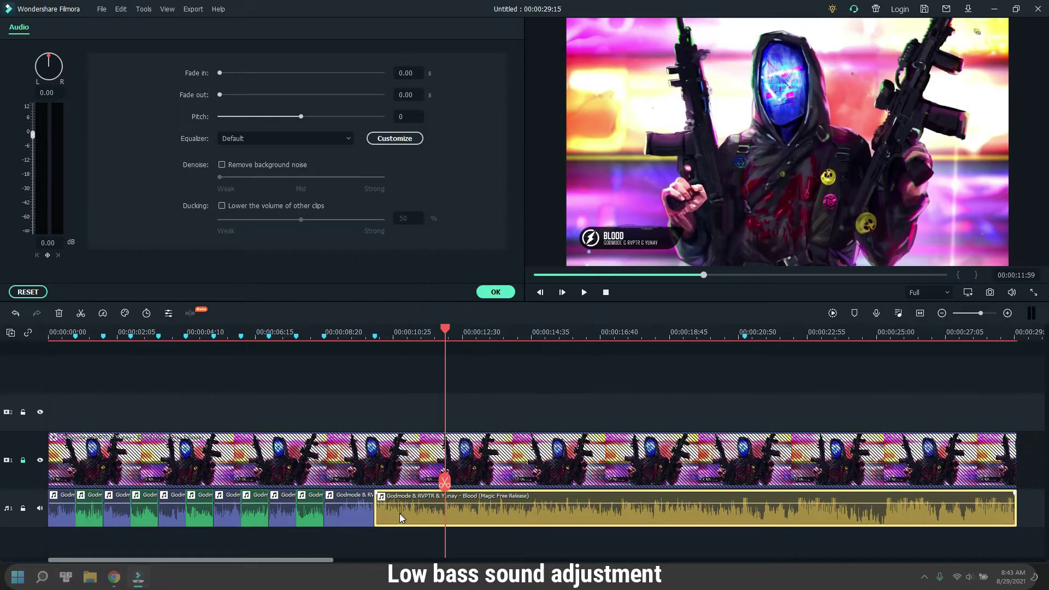
left_click(251, 139)
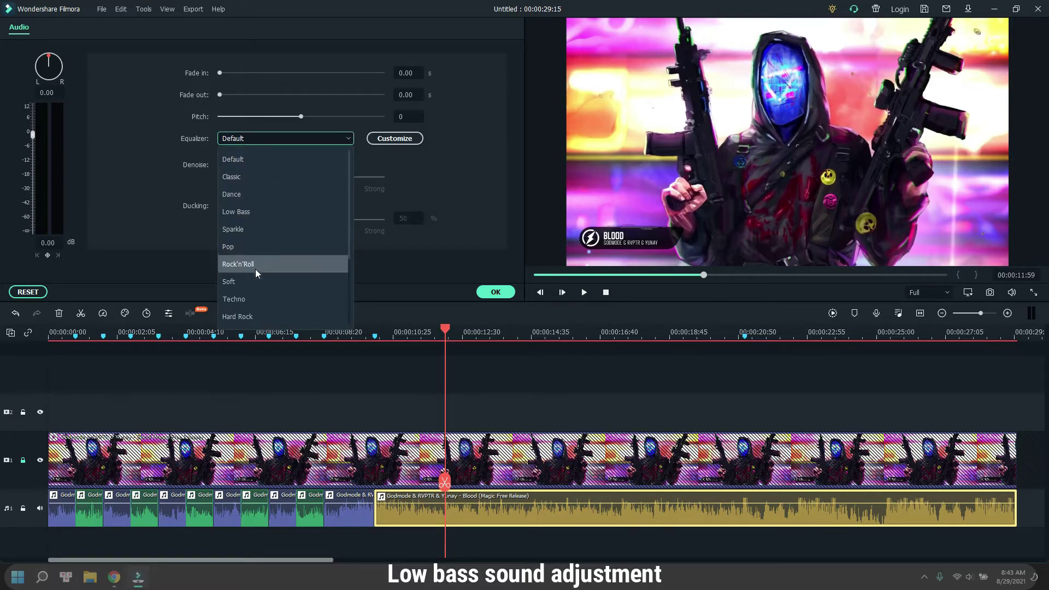
left_click(250, 214)
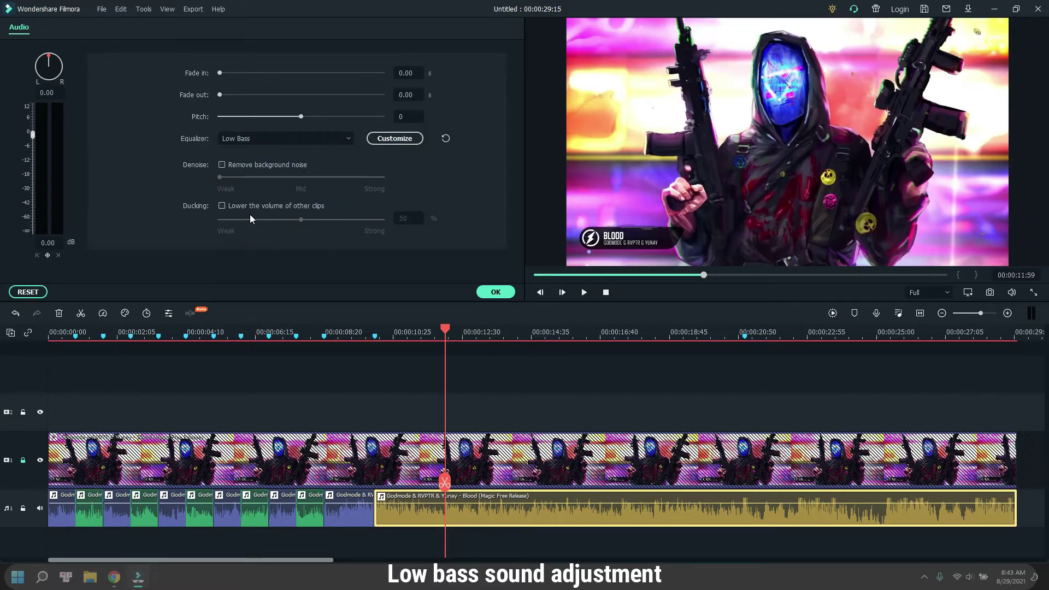
Customize the equalizer: 31 to 0.30, 125 to 7.20, 500 to -0.60, 1k to -4.80, 4k to -6.30, 8k to -10.80 and 16k to -7.80.
left_click(394, 138)
left_click(425, 258)
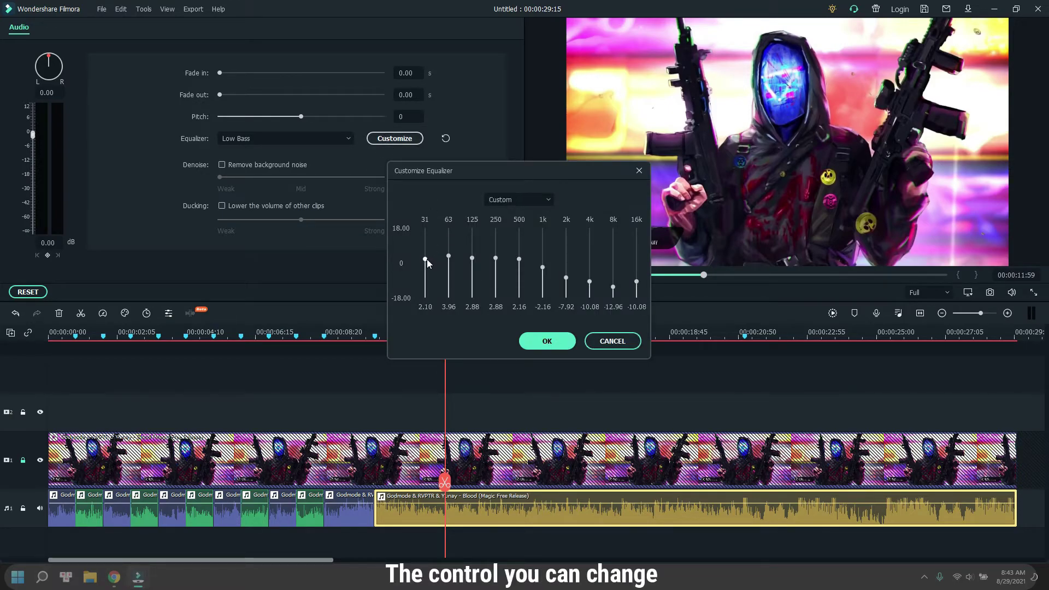
left_click_drag(472, 258, 521, 264)
left_click_drag(543, 268, 638, 277)
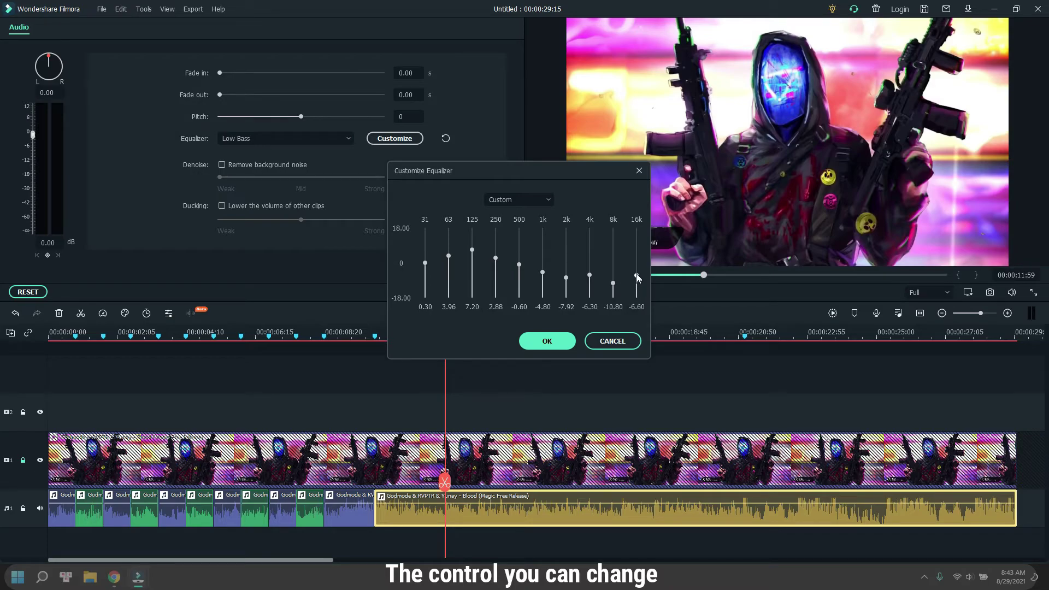
left_click(547, 341)
Play the timeline from 00:00:09:41, just before the yellow audio piece, to check its equalized sound, and stop playback.
left_click(370, 334)
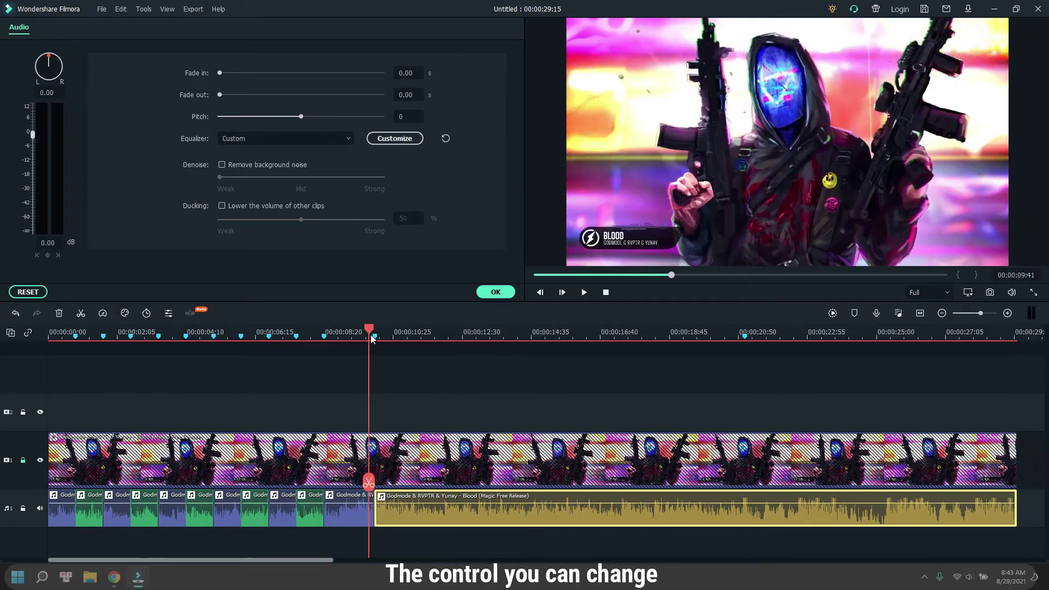
key("space")
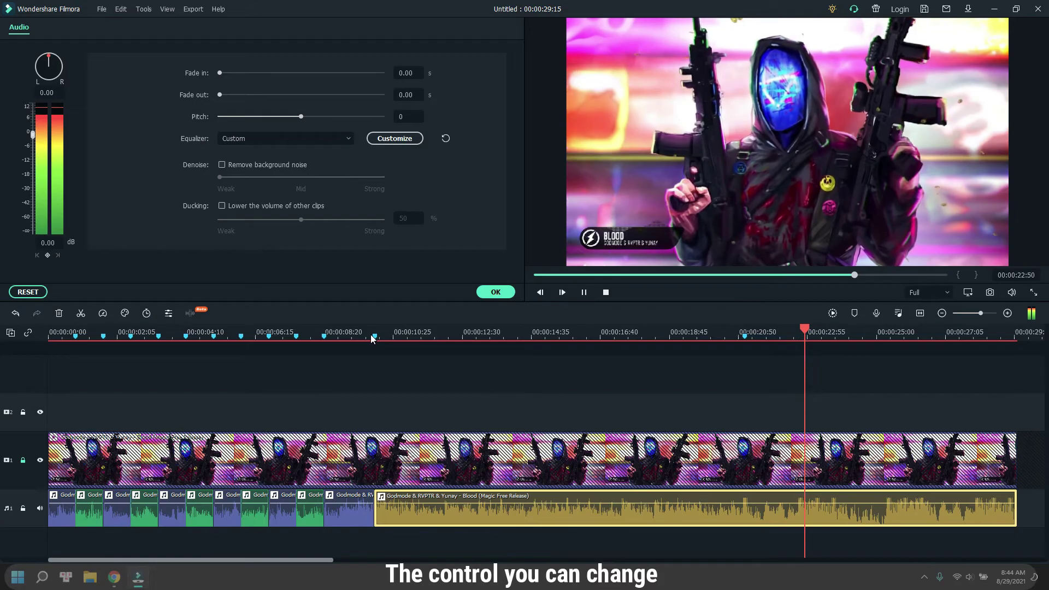
key("space")
Review the yellow audio piece's custom equalizer bands, keep them, and play the audio again.
left_click(391, 140)
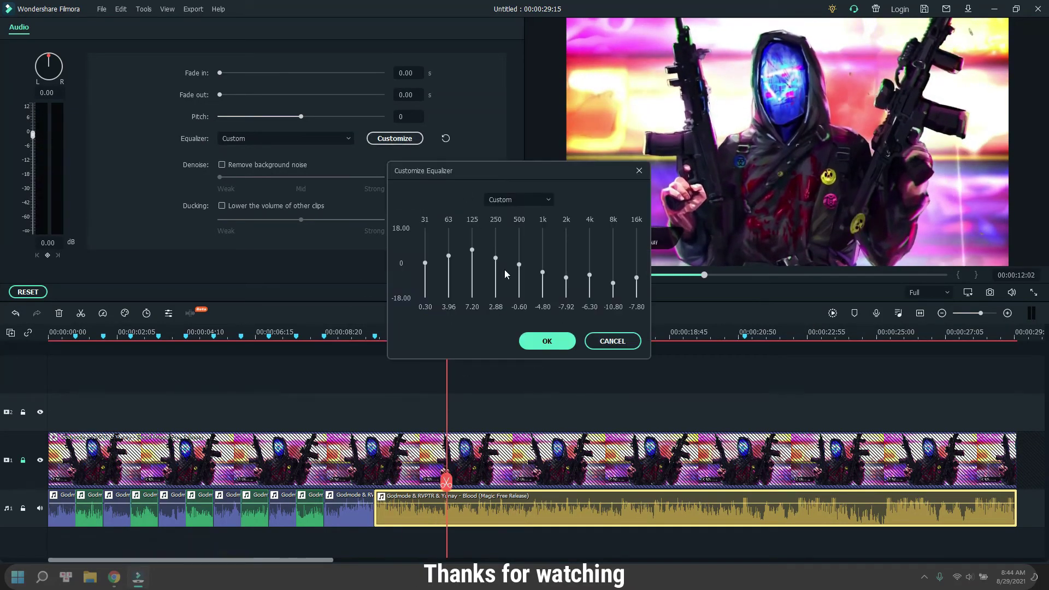
left_click(547, 342)
key("space")
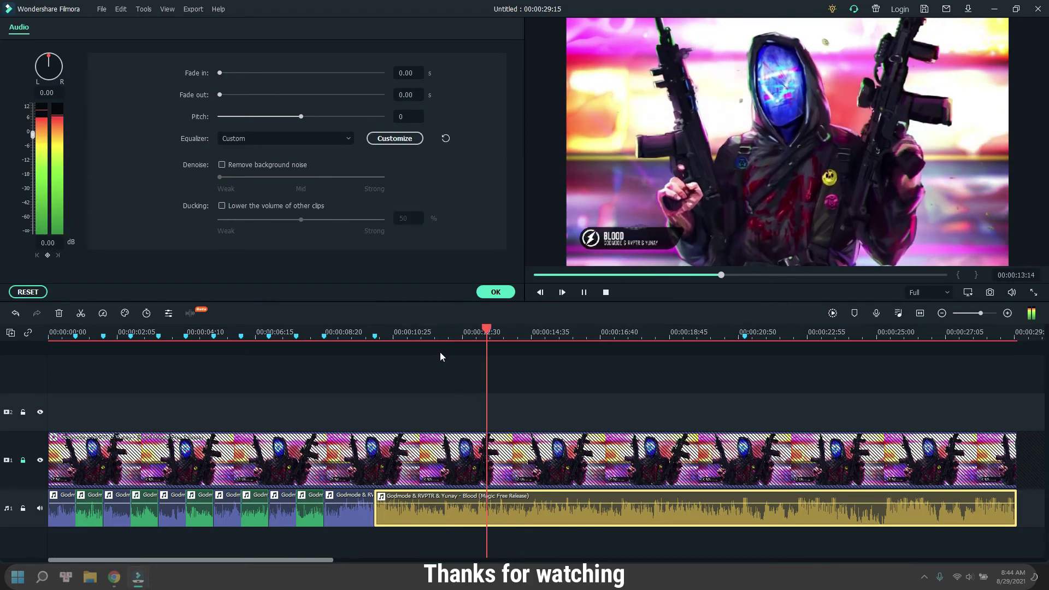